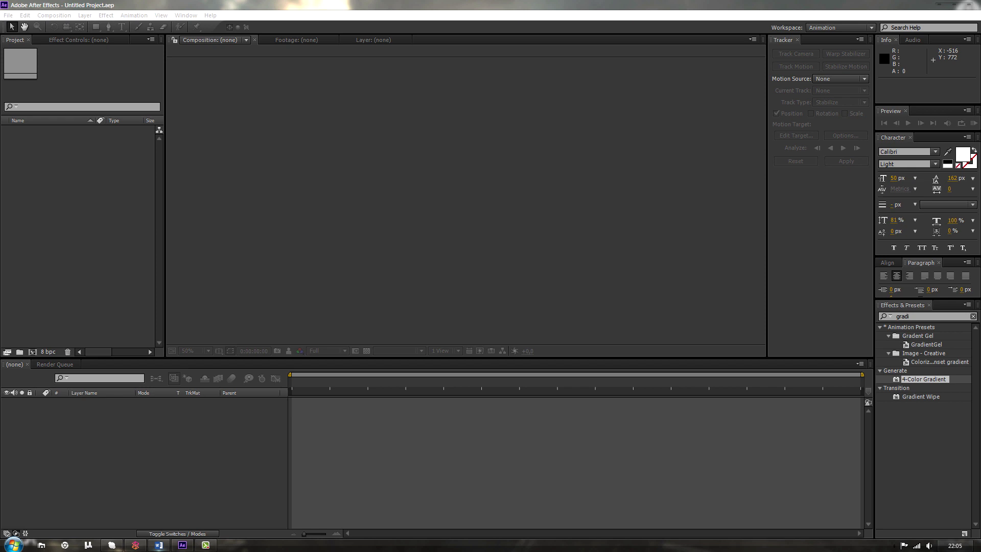
Create Comp 1 at 1280x720, 29.97 fps with the default settings
click(54, 15)
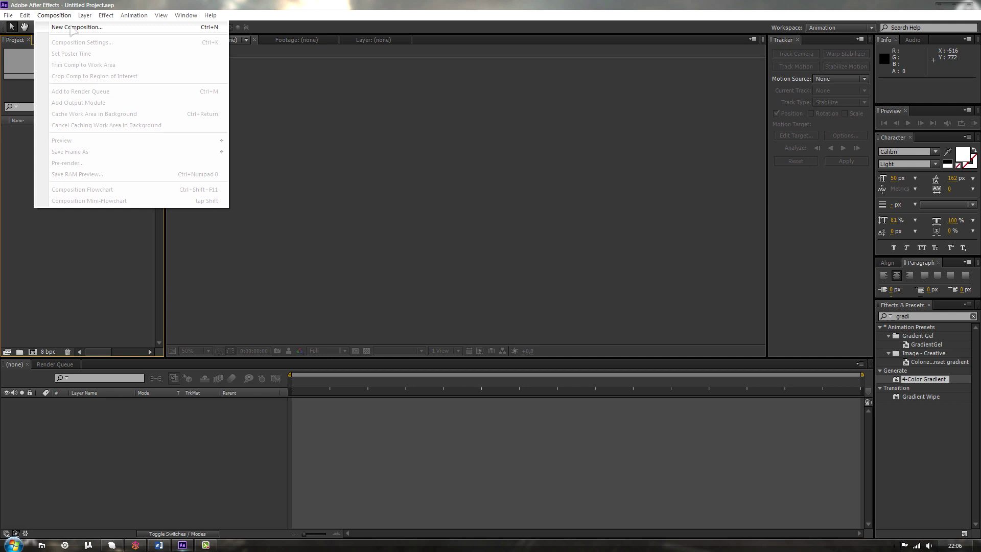
click(66, 27)
key(Return)
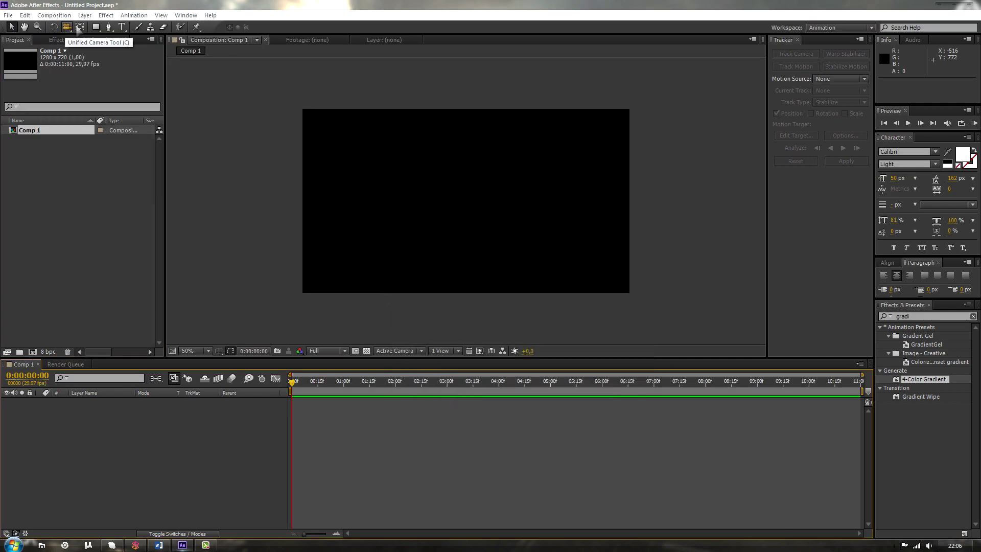
Add Black Solid 1 and filter Effects & Presets to 'cc particle'
click(85, 16)
mouse_move(92, 27)
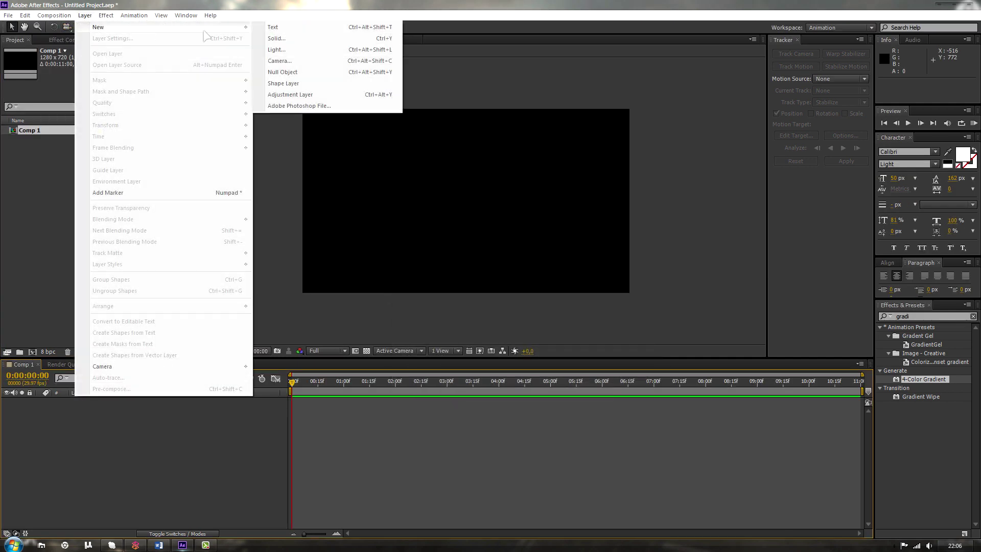
click(302, 38)
key(Return)
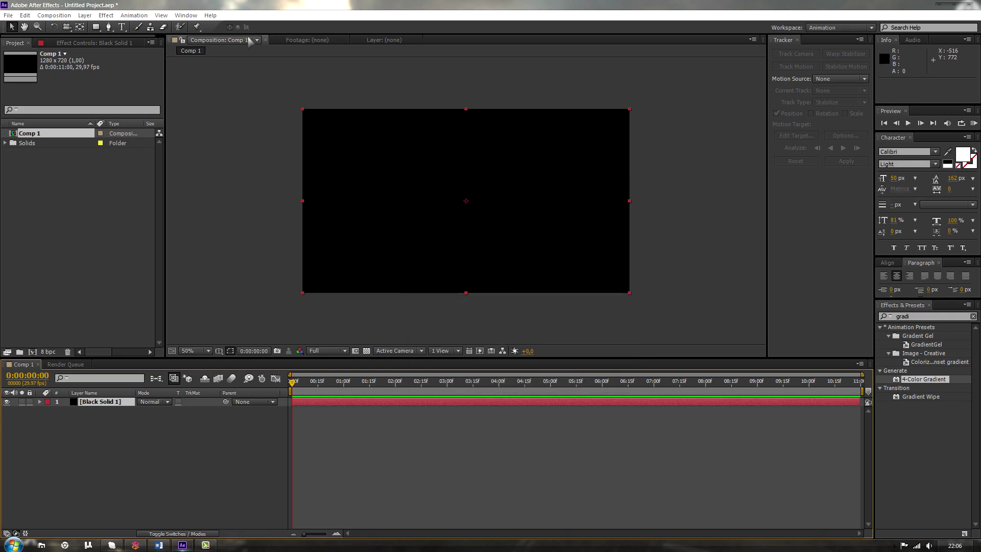
click(973, 316)
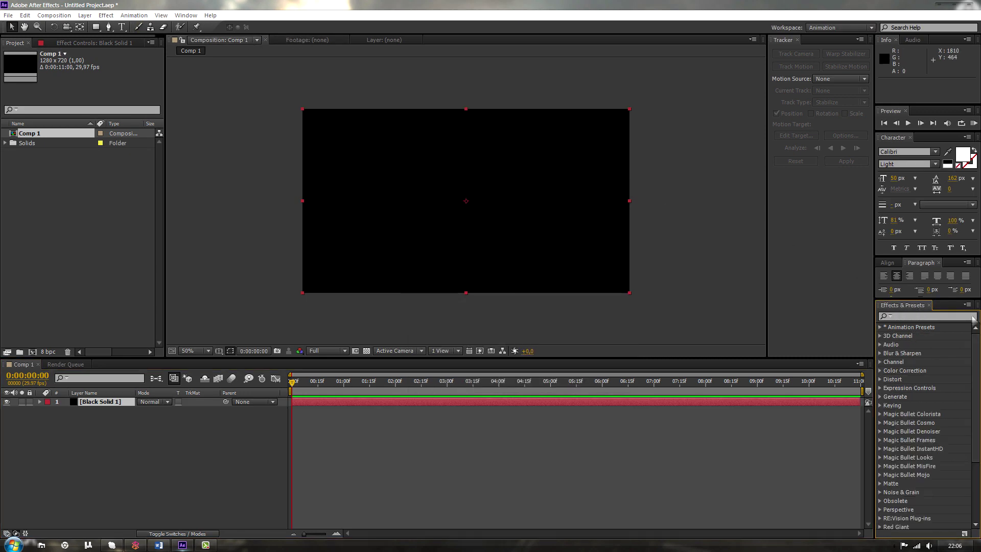
text(cc particle)
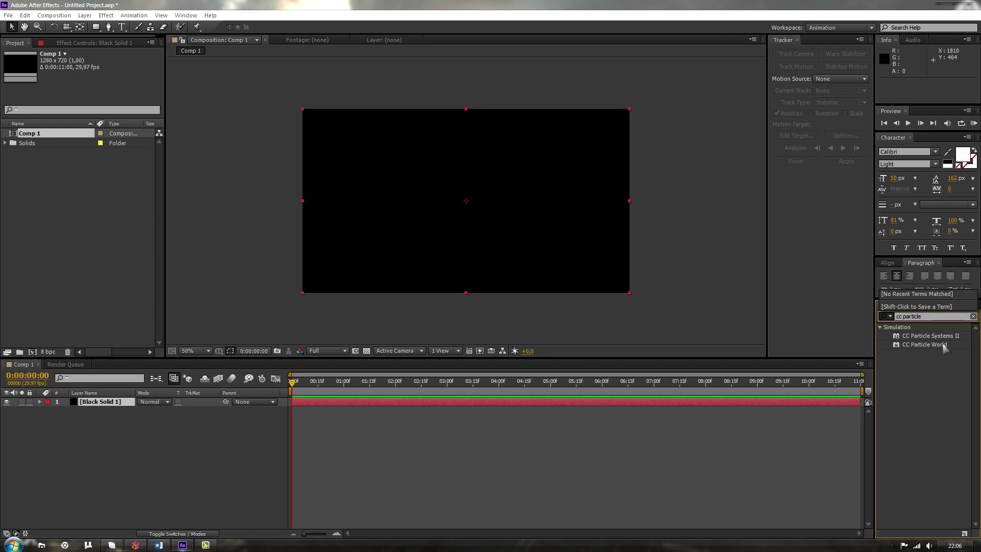
Drag CC Particle World onto Black Solid 1 and check the result at 100% and 50% zoom
drag(934, 348, 814, 404)
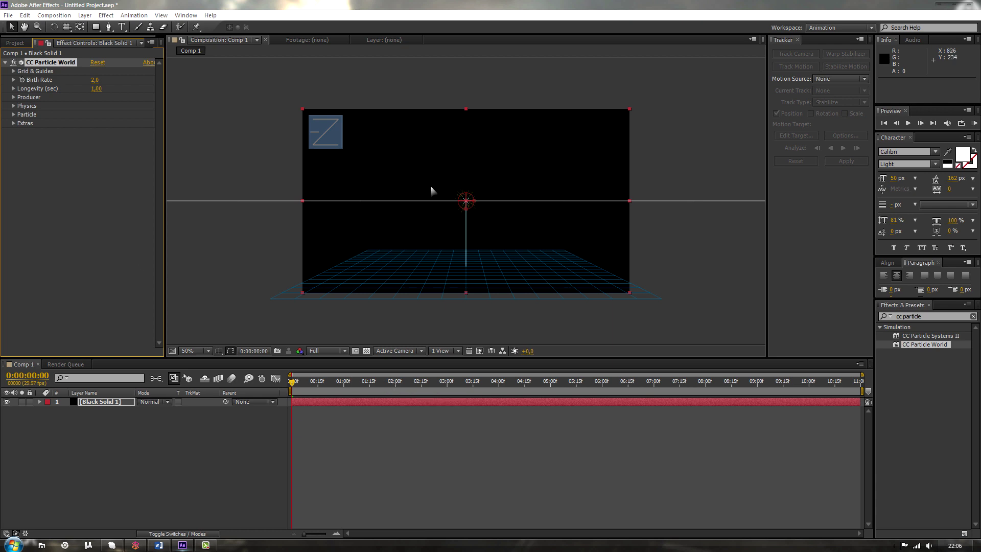
key(period)
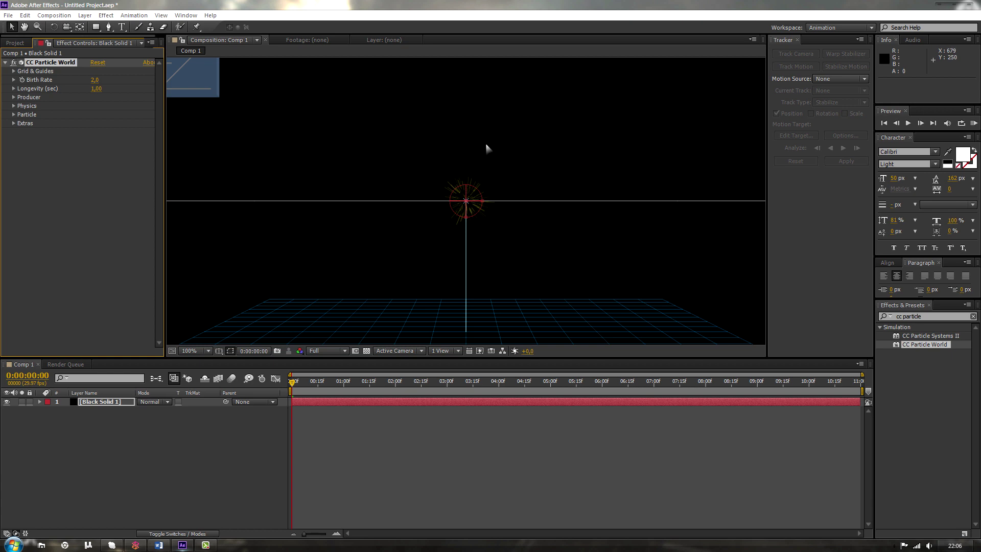
key(comma)
key(period)
key(comma)
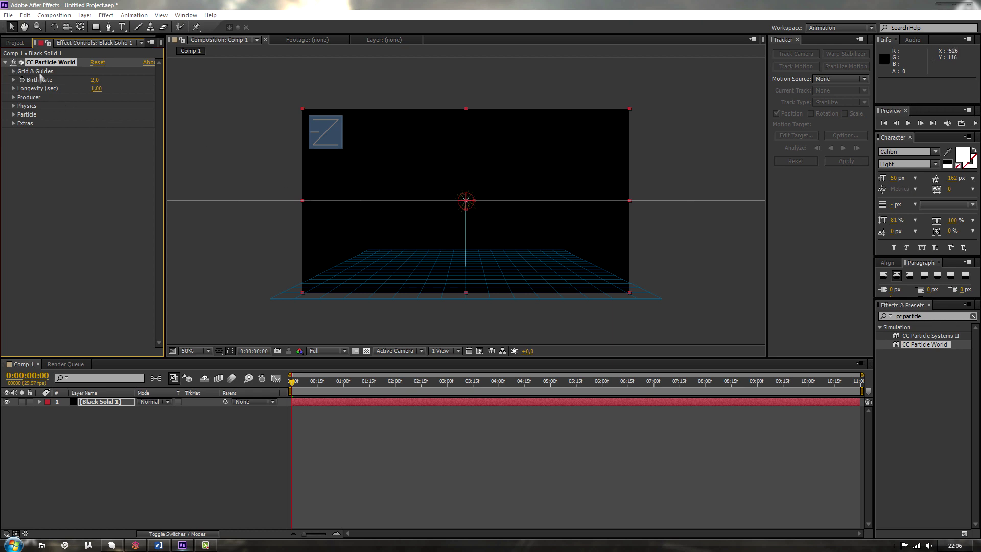
Turn off the Position, Radius, Motion Path, Grid, Horizon and Axis Box guides
click(14, 71)
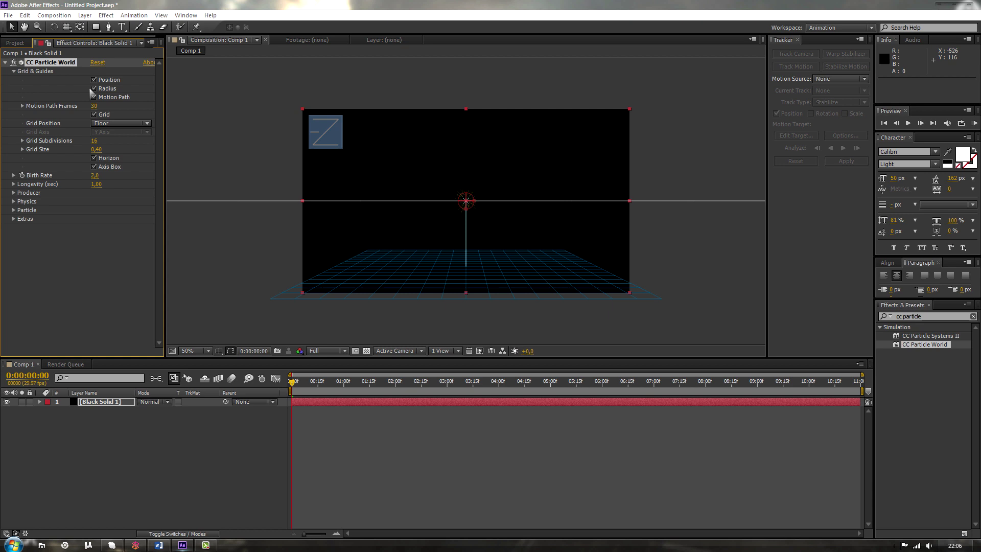
click(95, 80)
click(95, 88)
click(95, 97)
click(94, 115)
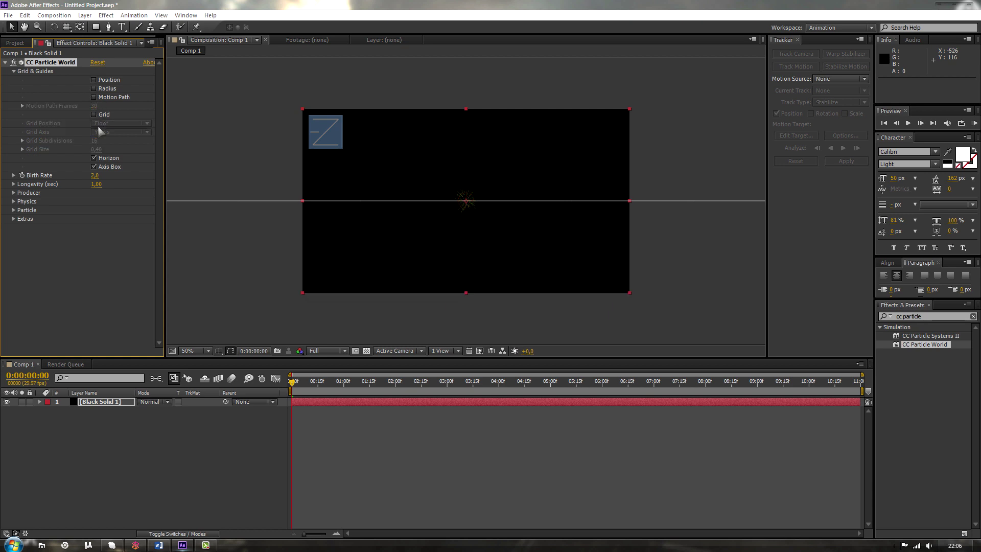
click(94, 159)
click(94, 167)
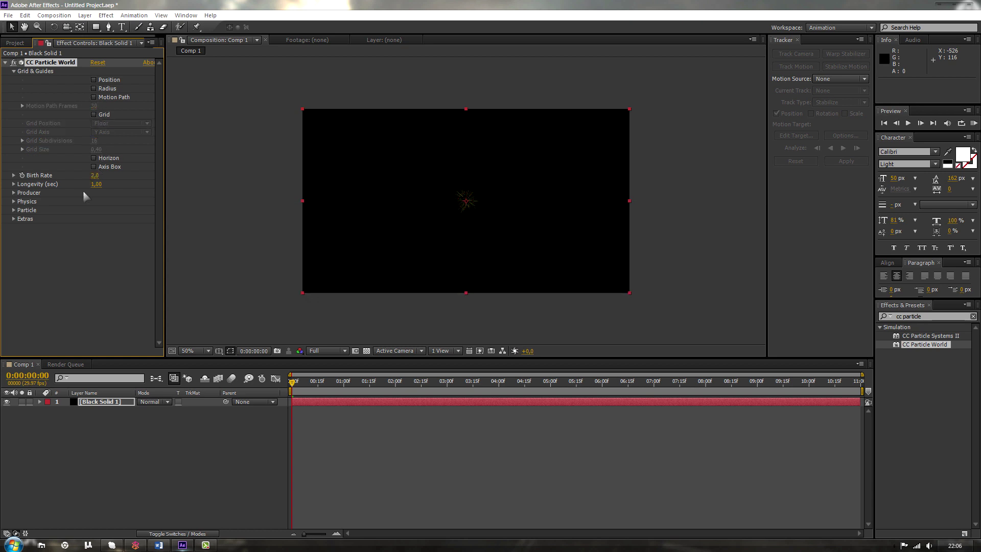
click(14, 71)
Scrub the timeline from 0:00:00:26 to preview the golden particle fountain
key(period)
key(period)
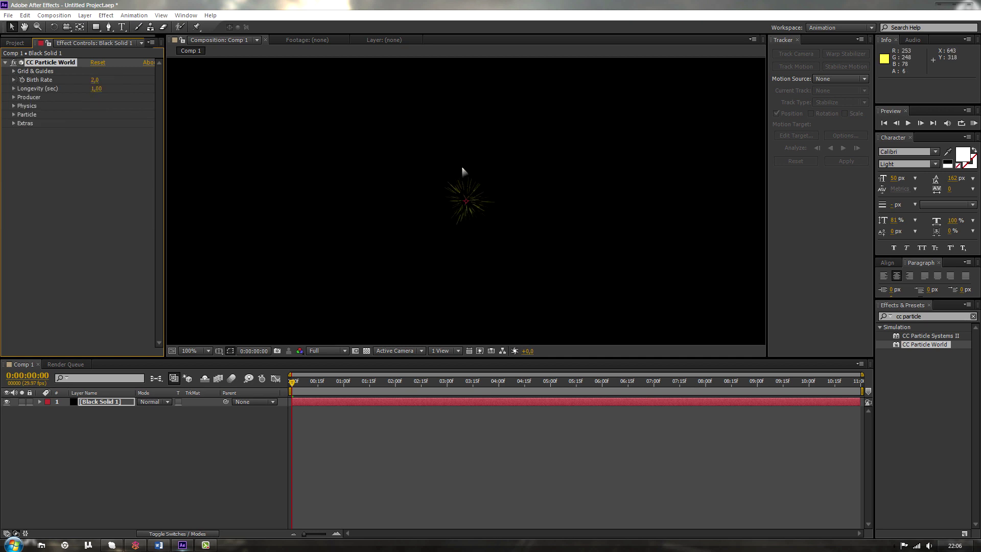
key(comma)
key(comma)
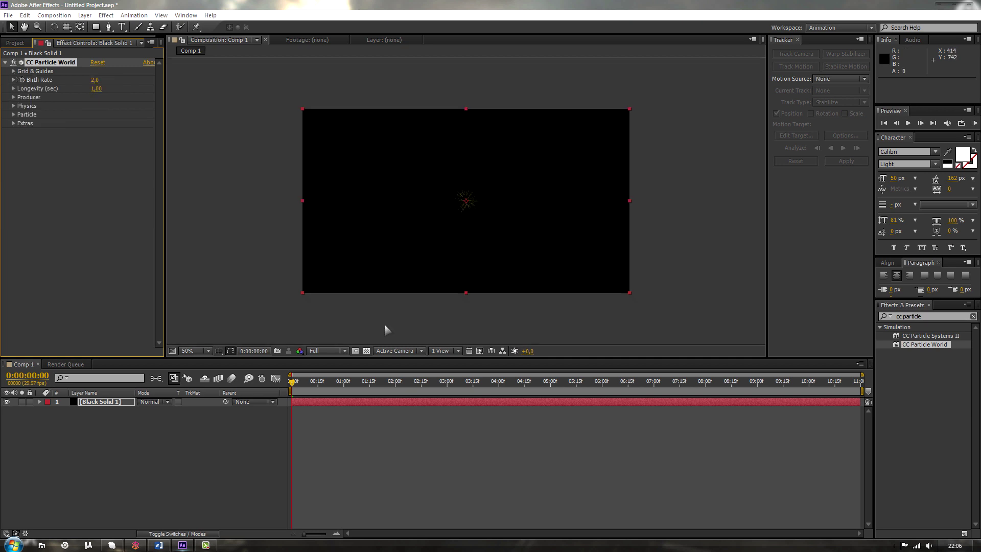
click(337, 383)
drag(338, 387, 260, 414)
Try a Birth Rate of 6.5, then set Birth Rate to 1.0
click(259, 414)
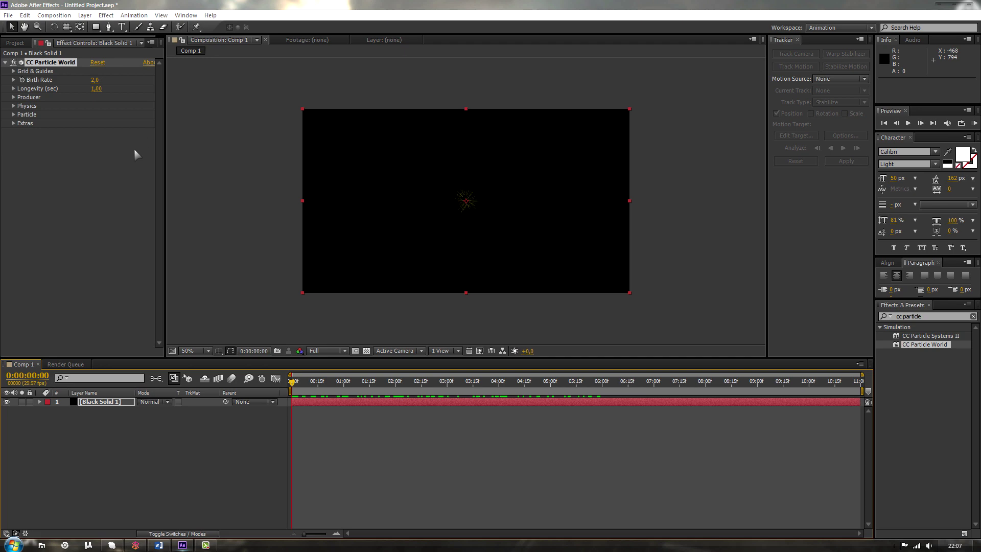
drag(95, 80, 114, 73)
drag(369, 393, 436, 393)
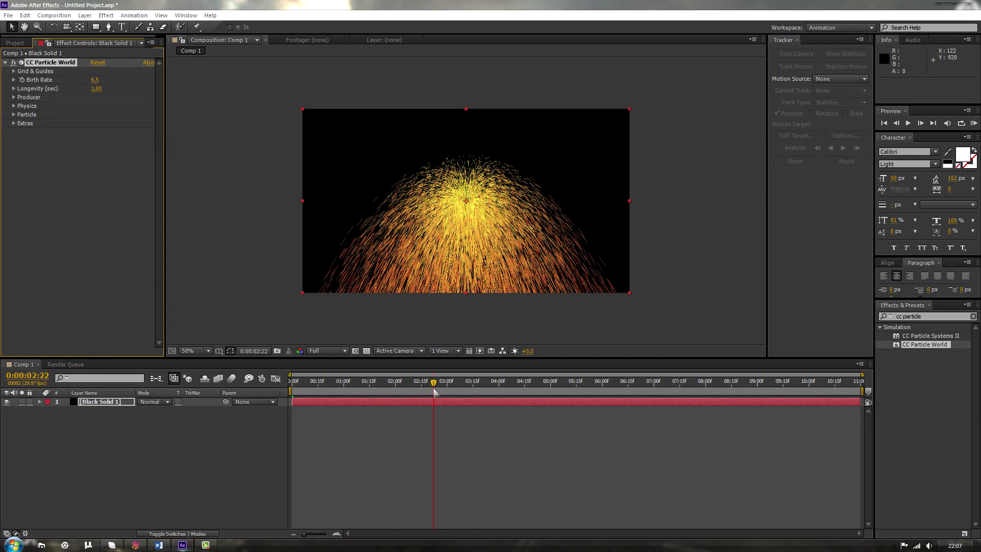
click(95, 79)
text(1)
key(Return)
Test shorter Longevity values such as 0.35 while previewing, then set Longevity back to 1.00 sec
click(14, 89)
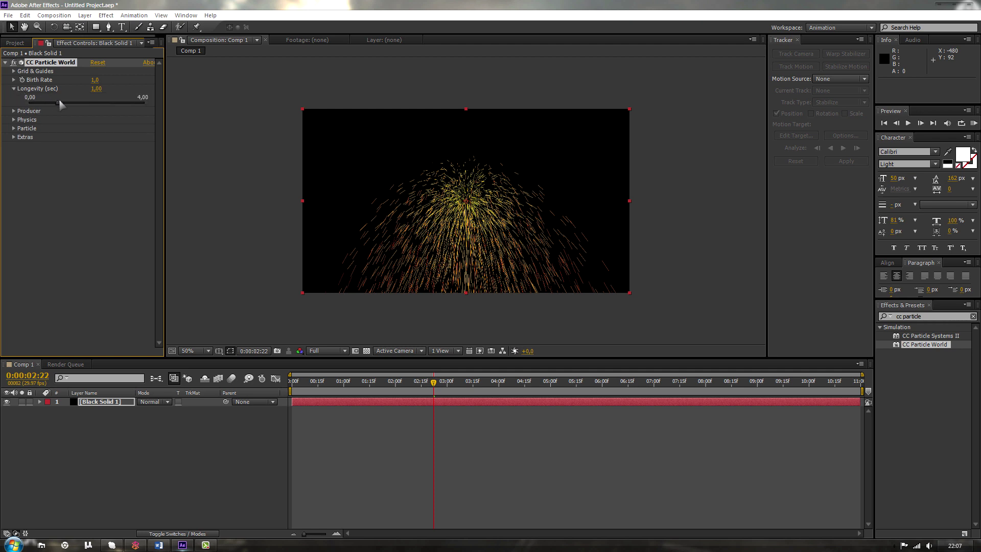
drag(63, 105, 169, 113)
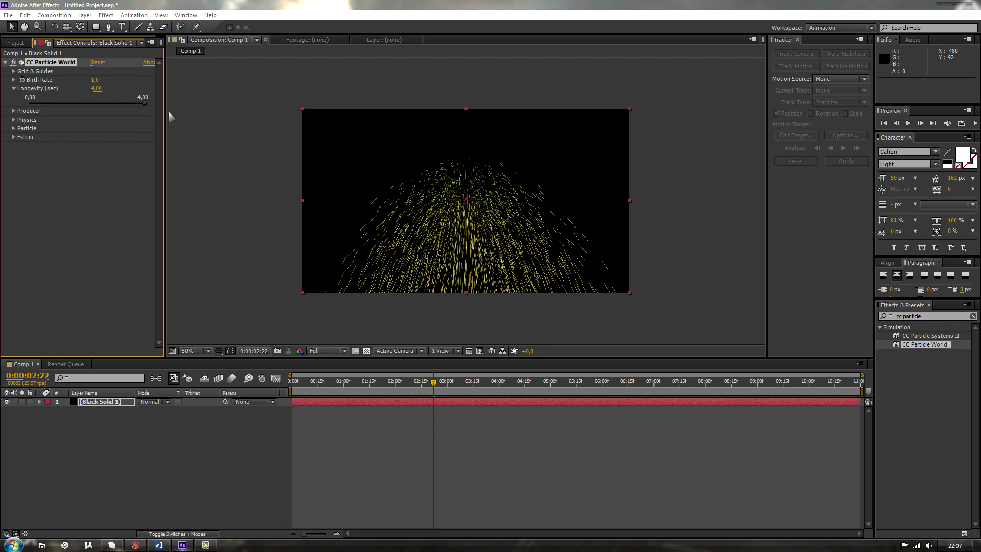
key(ctrl+z)
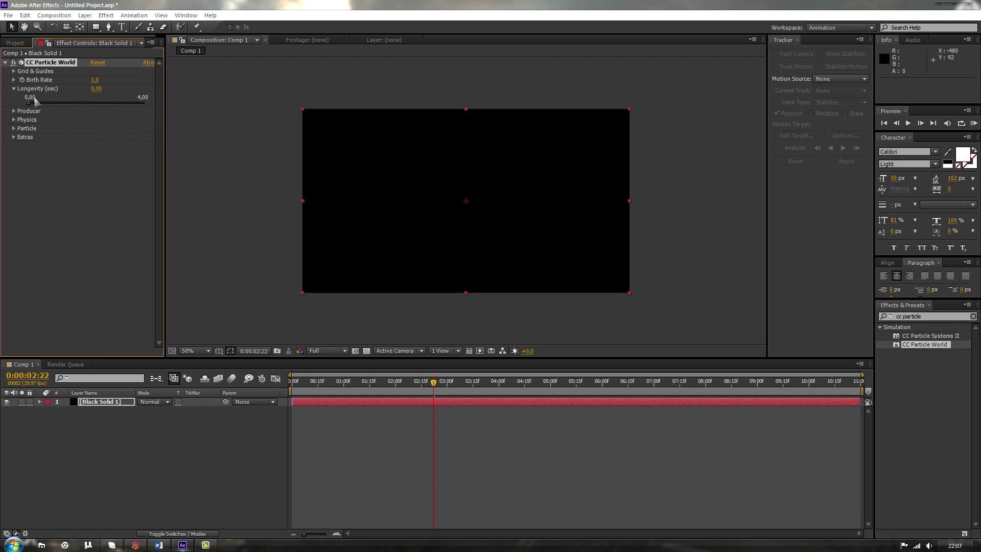
drag(58, 104, 84, 117)
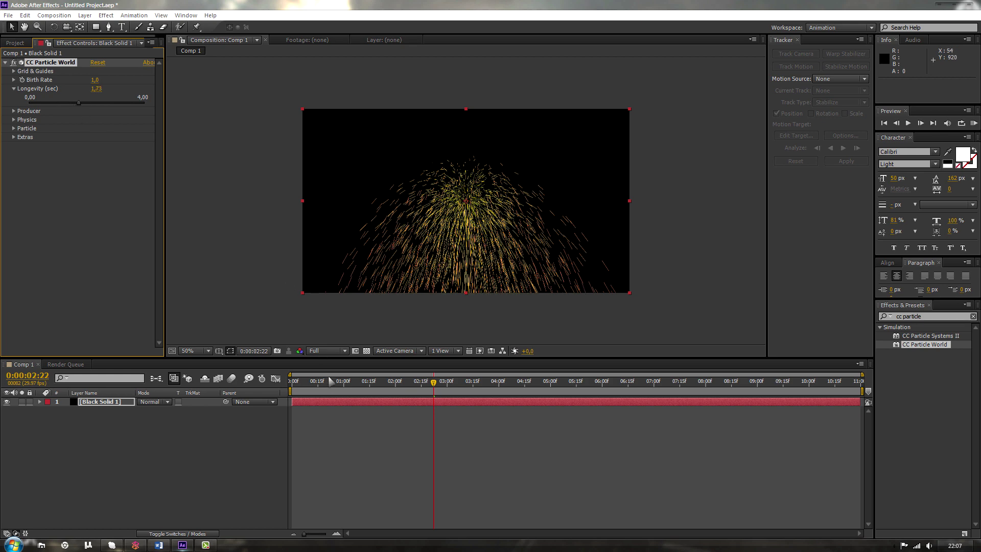
drag(330, 382, 373, 384)
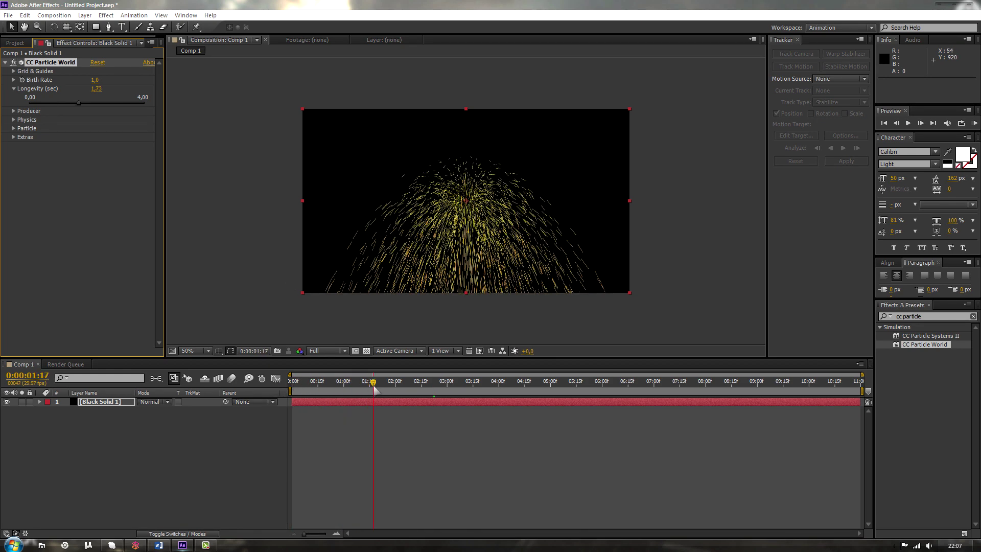
drag(79, 104, 25, 105)
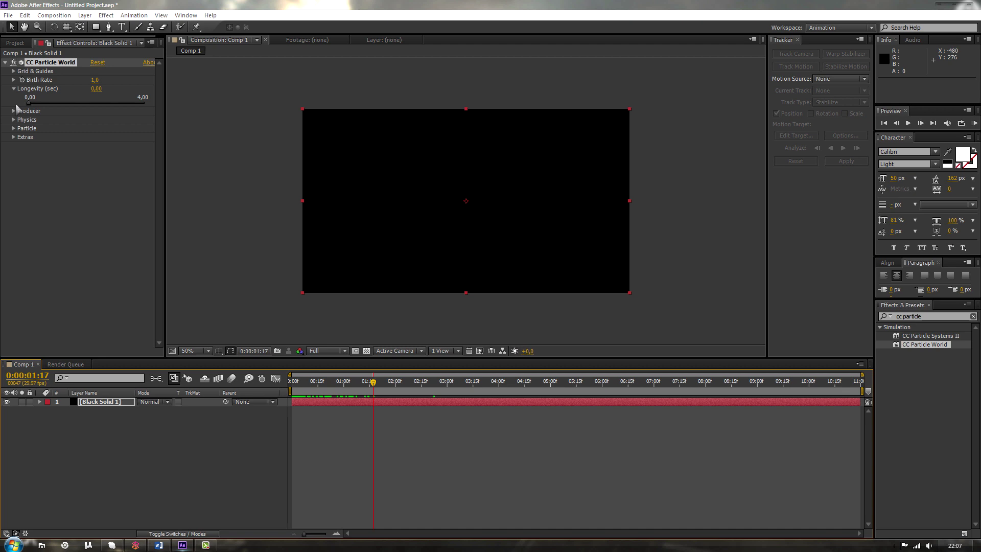
drag(321, 384, 486, 400)
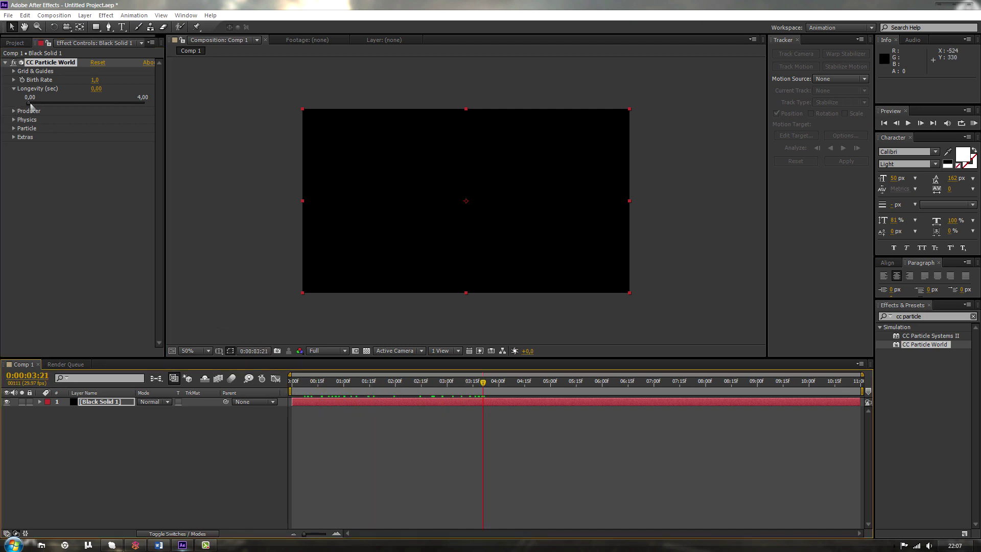
drag(29, 102, 38, 103)
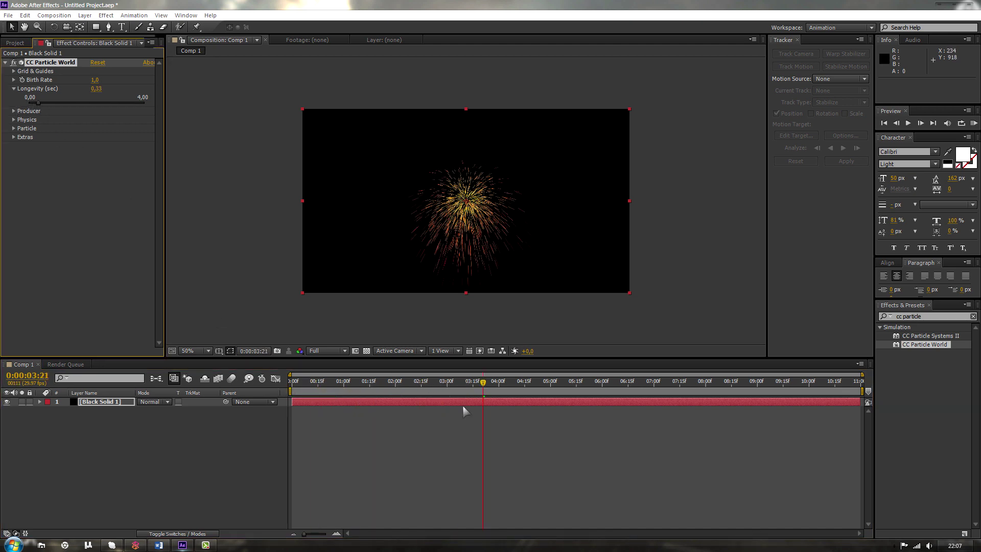
mouse_move(475, 384)
mouse_down()
mouse_move(362, 384)
mouse_move(458, 385)
mouse_up()
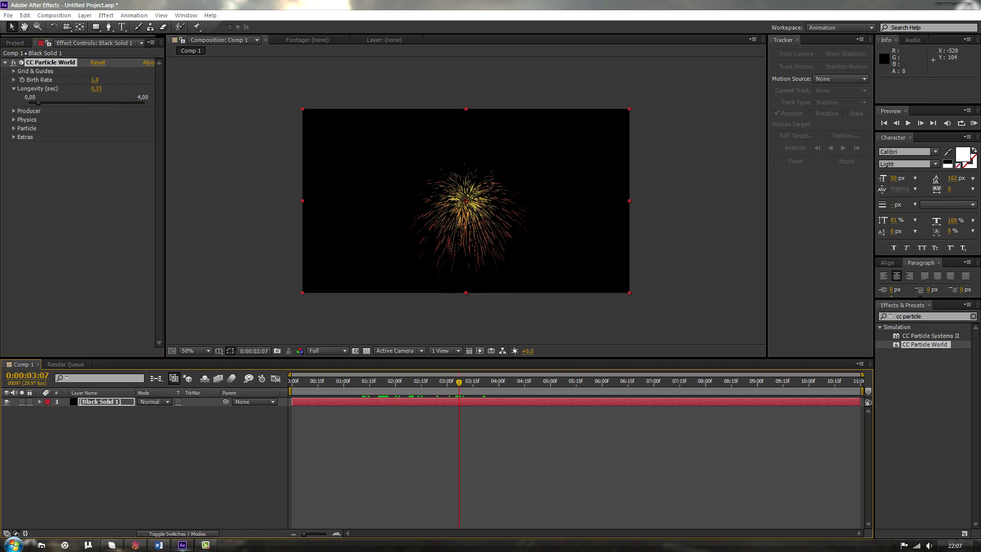
drag(28, 102, 49, 102)
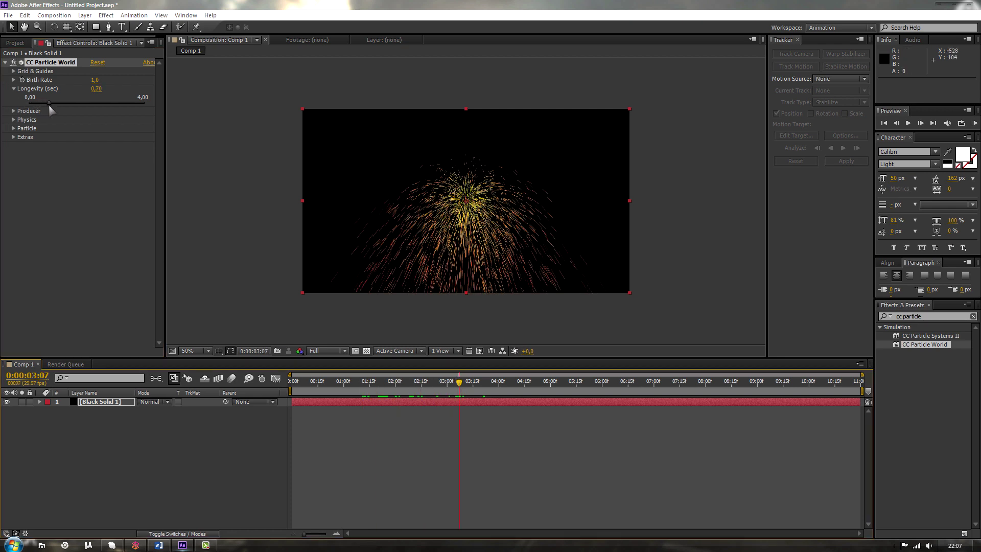
click(101, 89)
text(1)
key(Return)
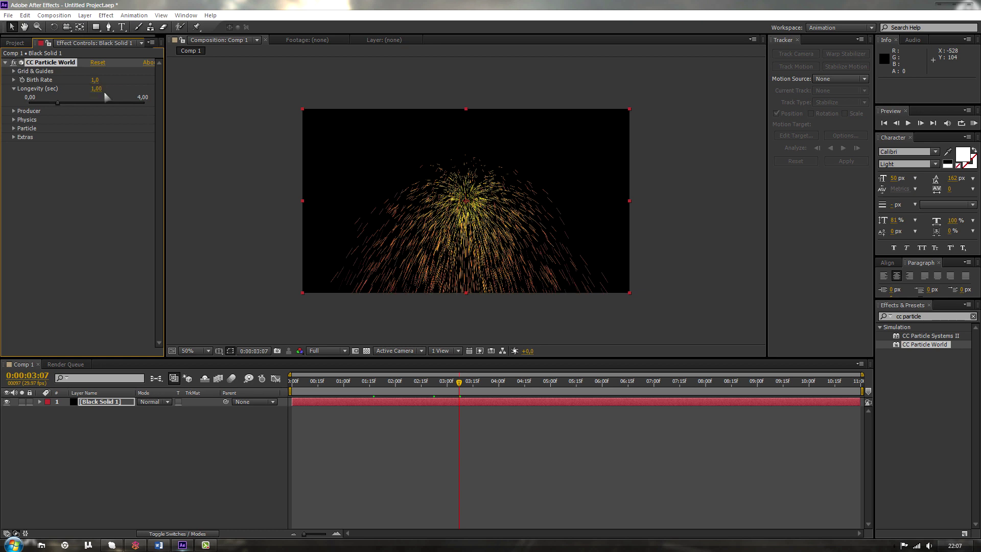
click(15, 88)
Move the Producer emitter position around, then return it to centre
click(13, 97)
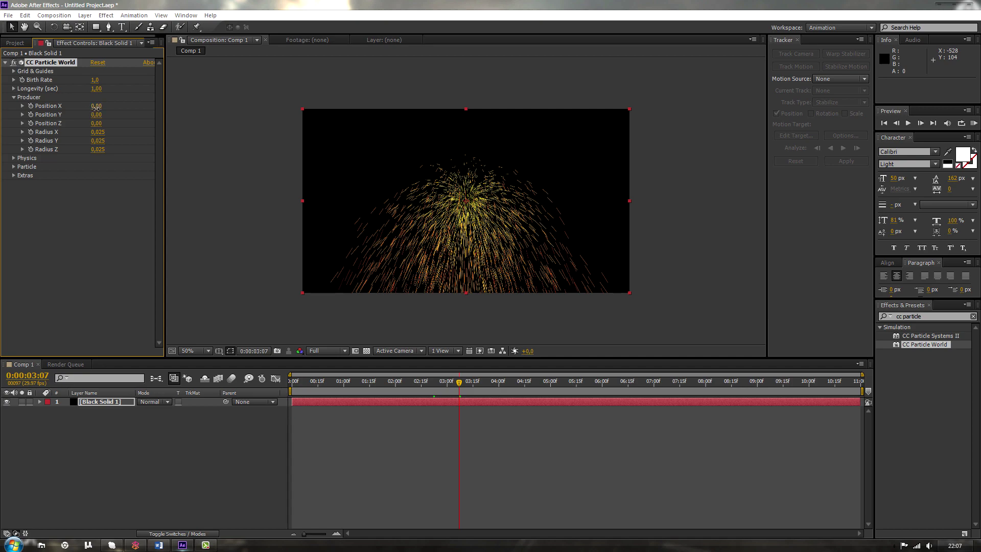
drag(96, 106, 56, 115)
drag(124, 119, 123, 164)
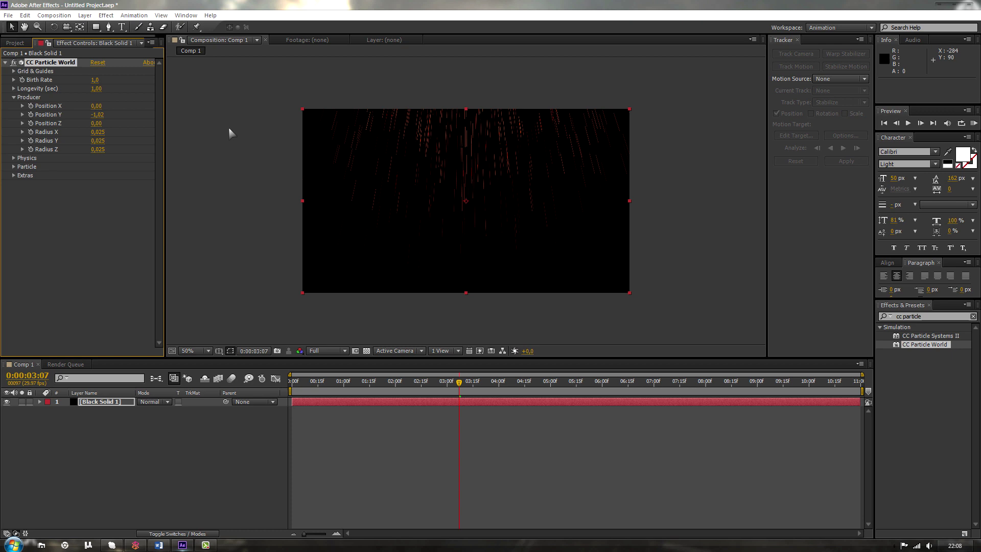
key(ctrl+z)
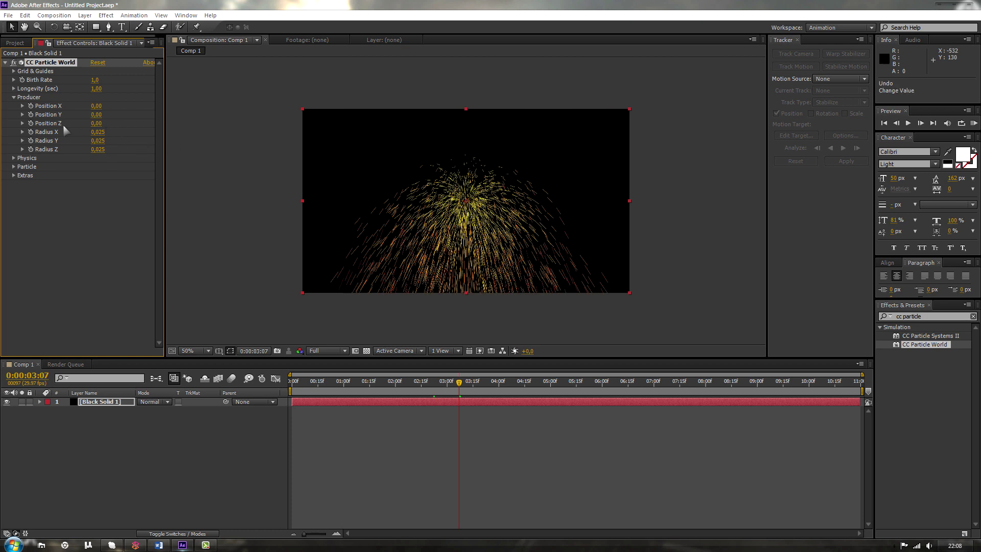
Set Producer Radius X, Y and Z to 1.000 and preview the spread particles
click(99, 131)
text(1)
key(Tab)
text(1)
key(Tab)
text(1)
key(Return)
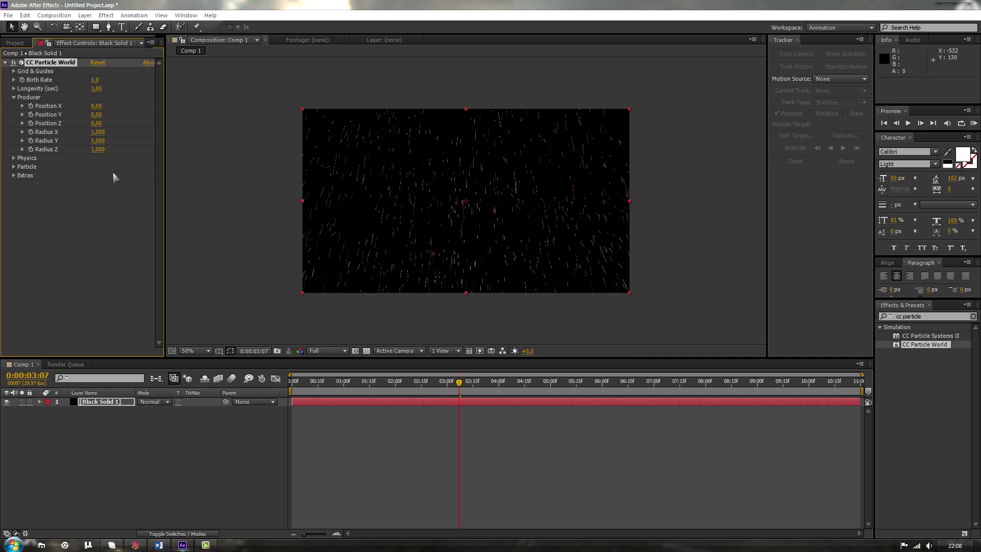
drag(361, 392, 481, 392)
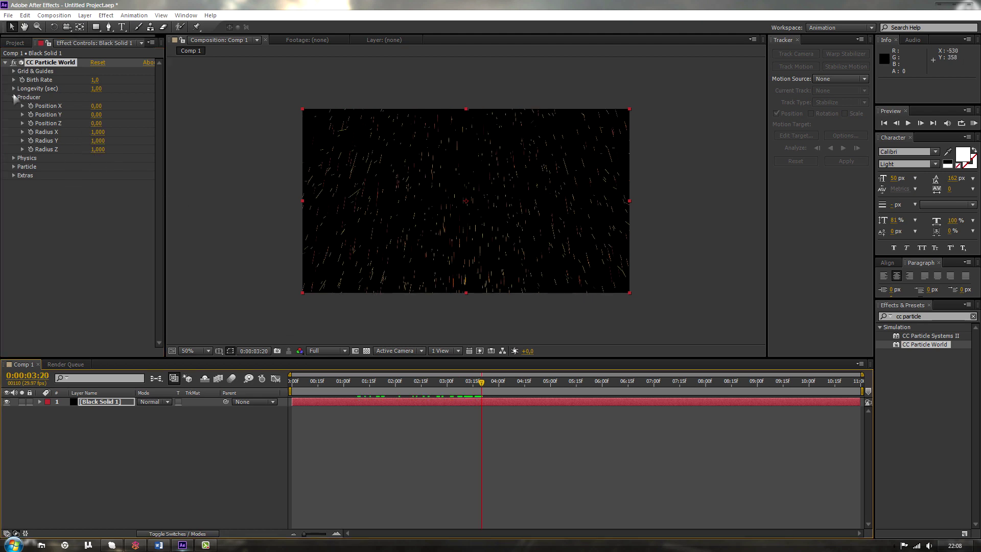
Preview the Fire animation type under Physics, then switch Animation back to Explosive
click(14, 98)
click(15, 106)
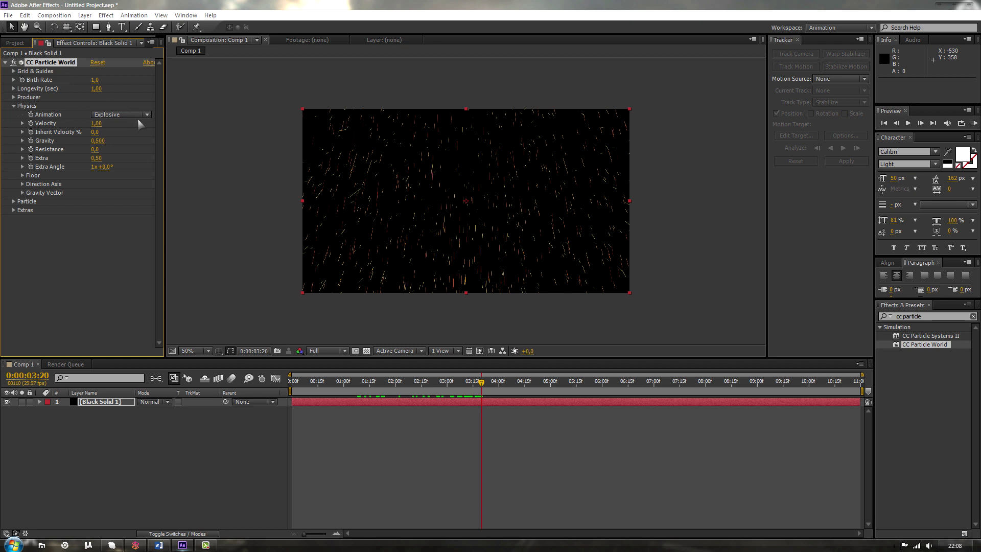
drag(406, 390, 477, 425)
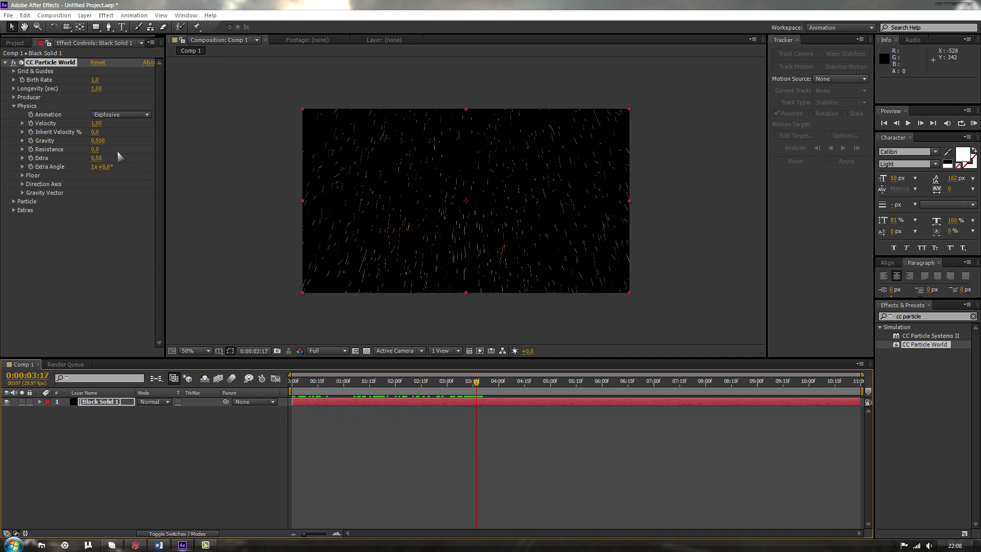
click(121, 115)
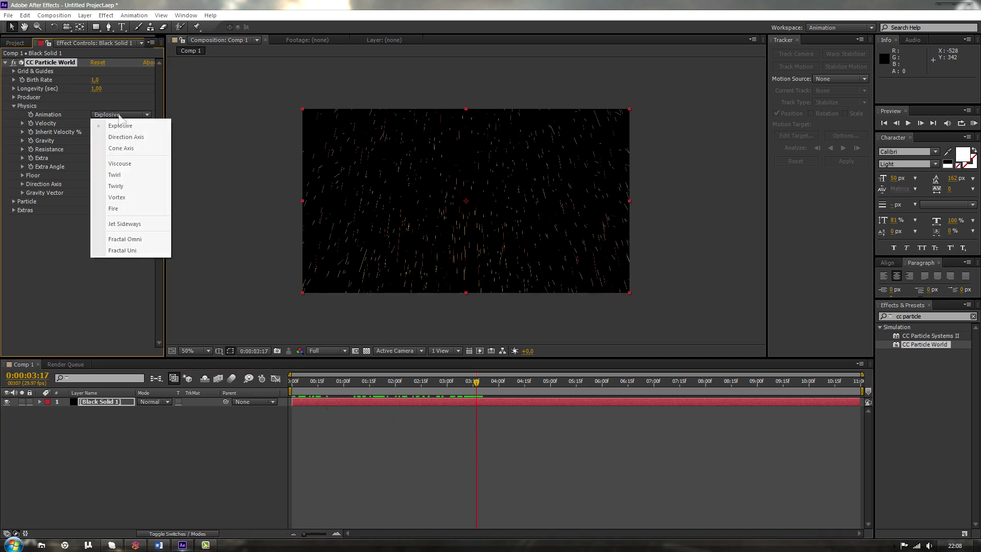
click(128, 209)
drag(404, 394, 448, 391)
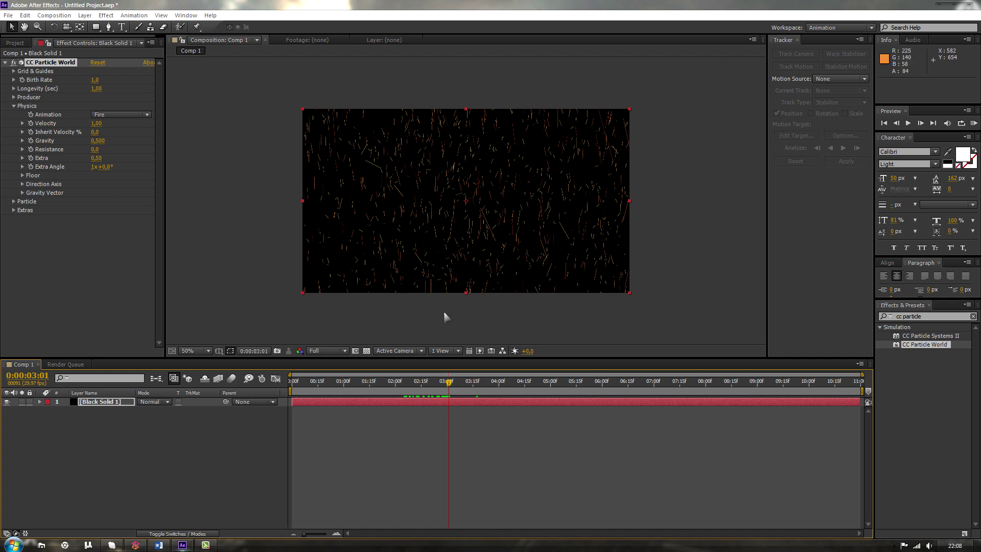
drag(454, 382, 489, 399)
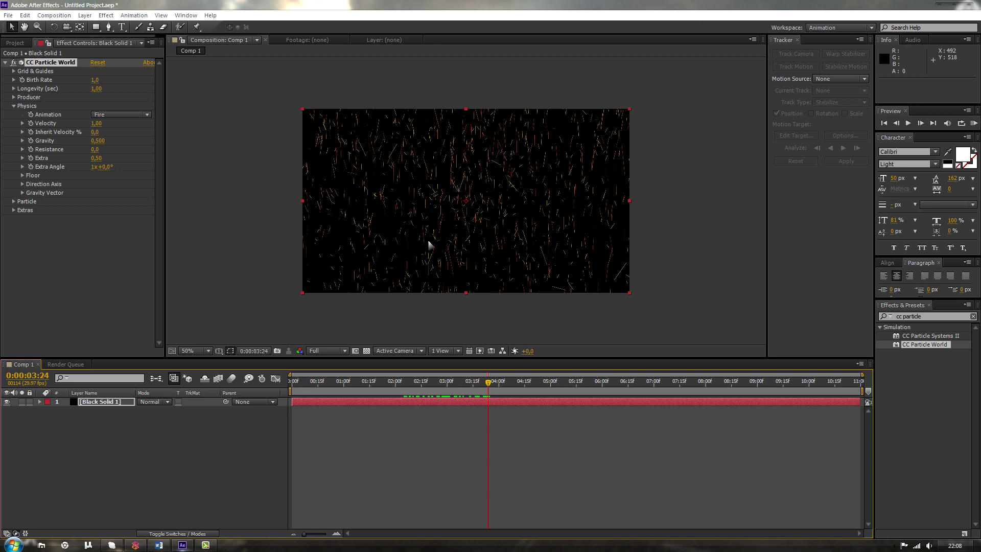
click(114, 115)
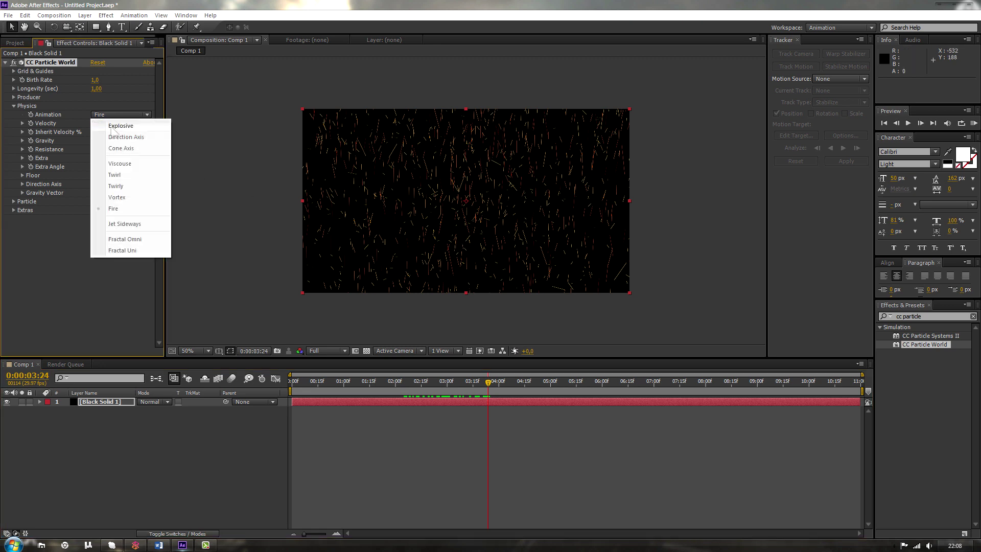
click(125, 126)
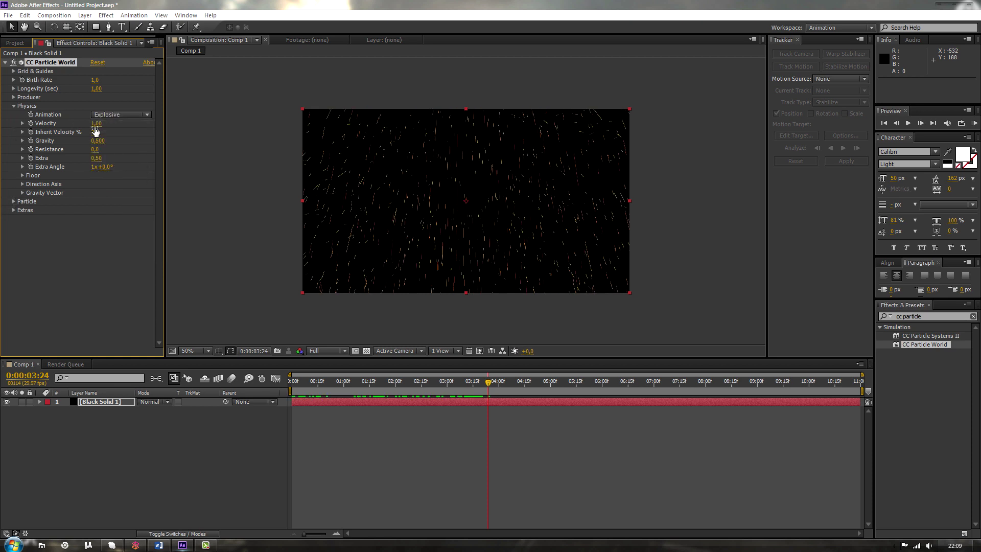
Test low, high and negative Velocity values, then set Velocity to 0
drag(95, 124, 24, 110)
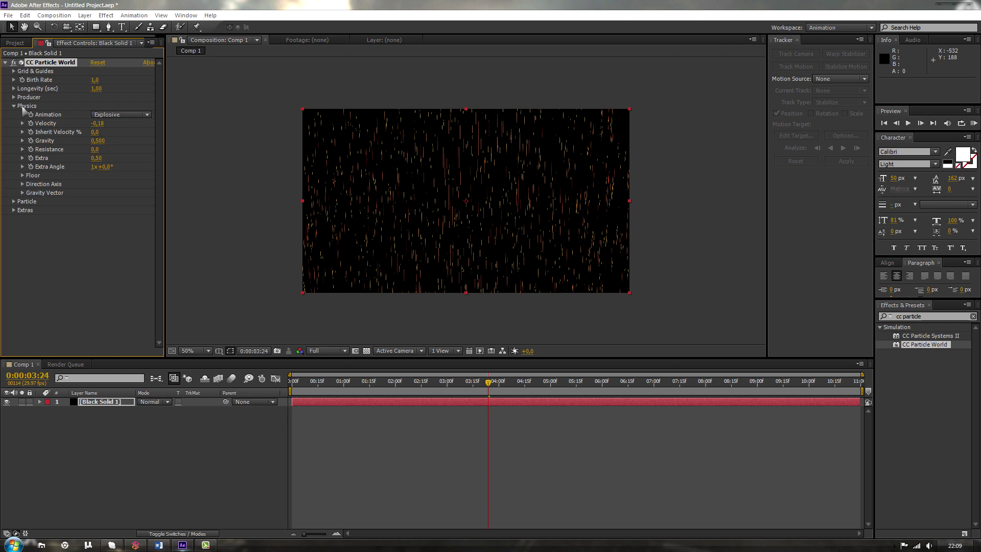
mouse_move(97, 123)
mouse_down()
mouse_move(291, 144)
mouse_move(305, 133)
mouse_up()
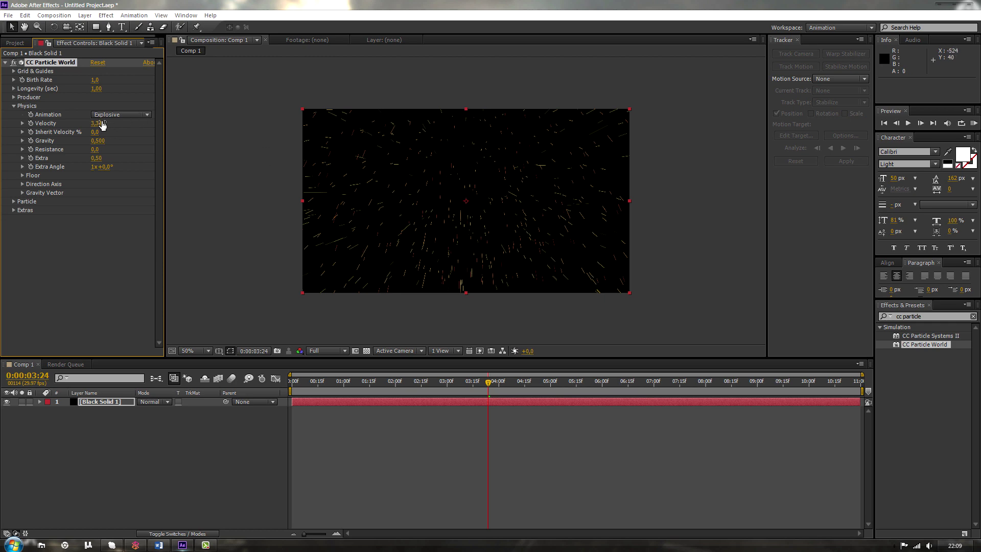
mouse_move(103, 125)
mouse_down()
mouse_move(10, 126)
mouse_move(77, 123)
mouse_move(57, 123)
mouse_up()
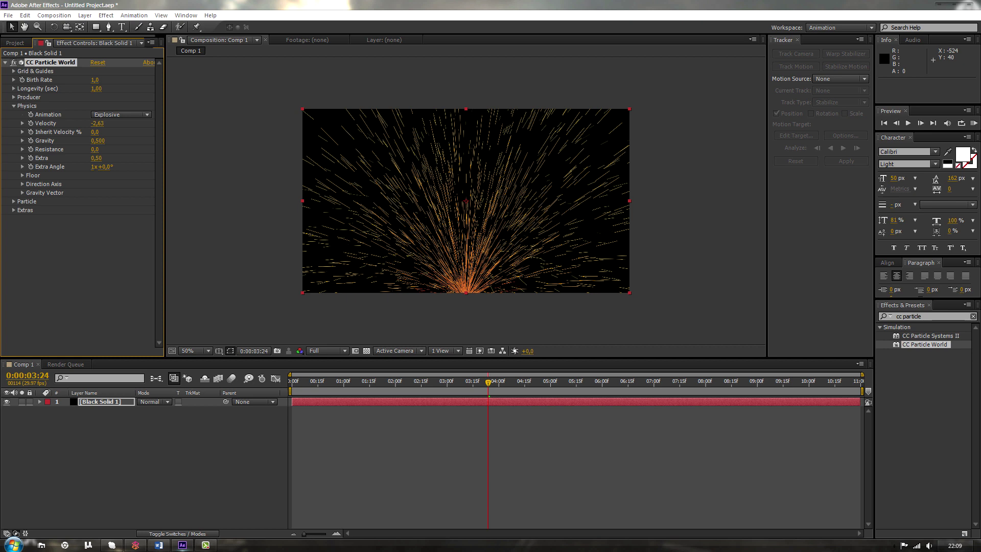
click(93, 124)
text(0)
key(Return)
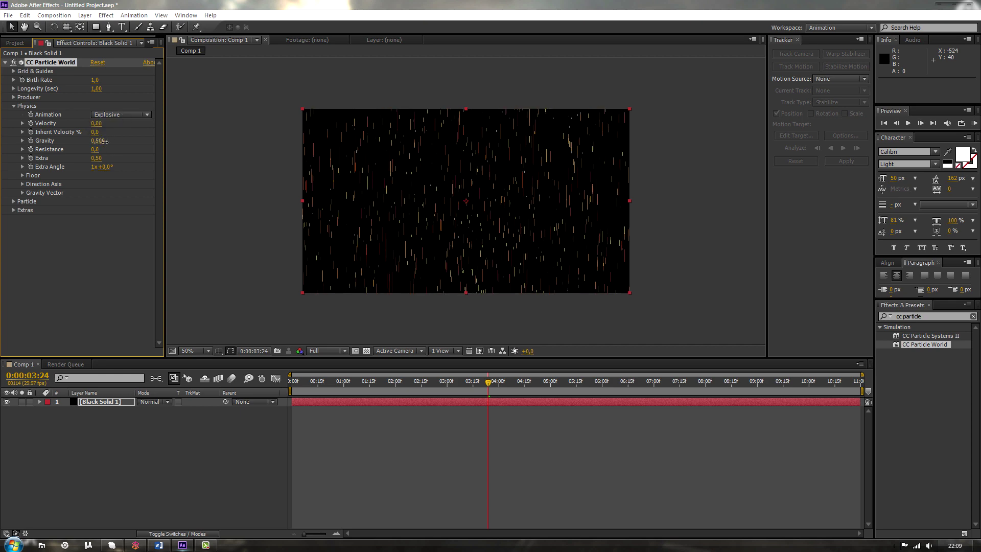
Raise Gravity to preview longer streaks, then reset Gravity to 0 and preview
drag(105, 141, 143, 148)
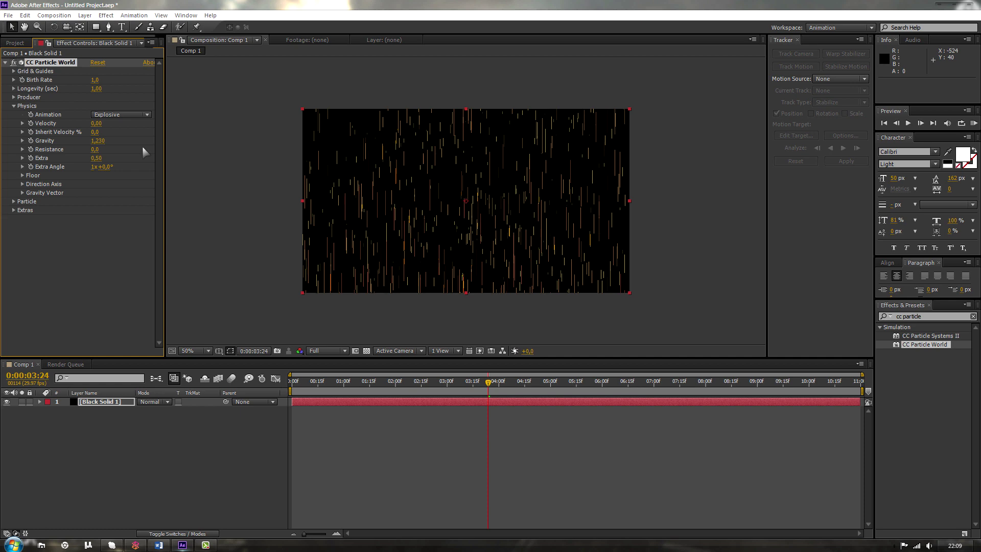
drag(489, 382, 548, 383)
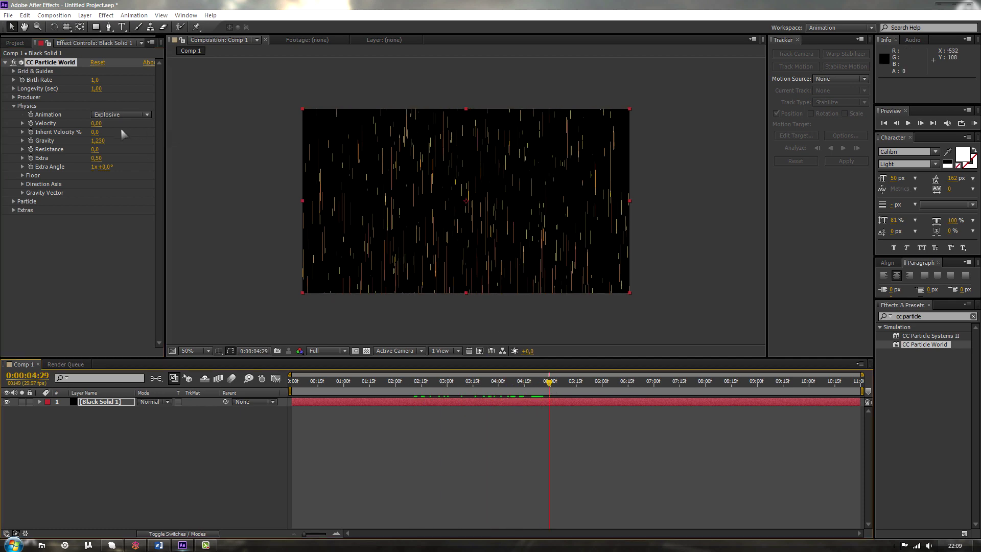
drag(97, 141, 99, 148)
click(97, 141)
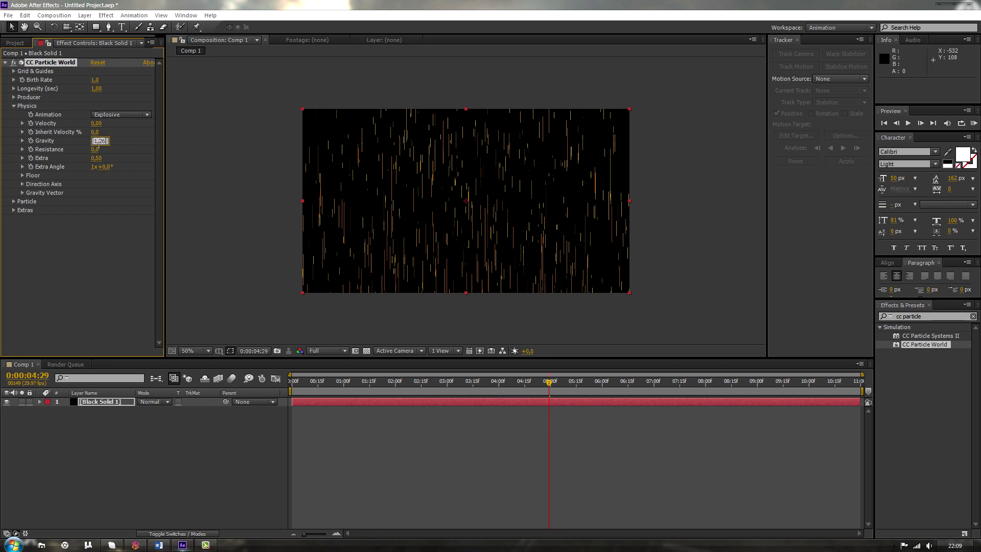
text(0)
key(Return)
drag(480, 382, 584, 382)
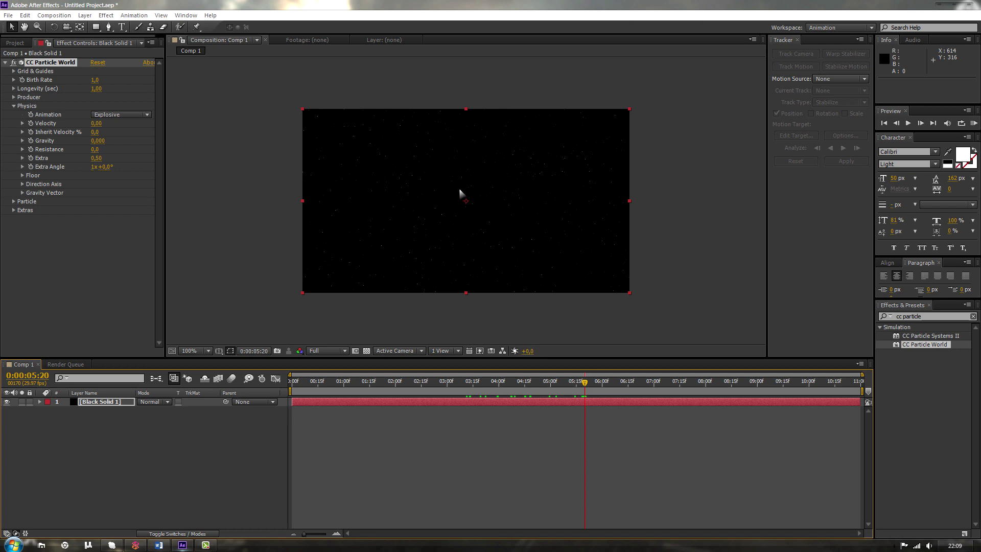
Try a reversed Gravity of -1.28 at 100% view and preview the frames
key(slash)
scroll(454, 205, down, 2)
drag(100, 147, 76, 147)
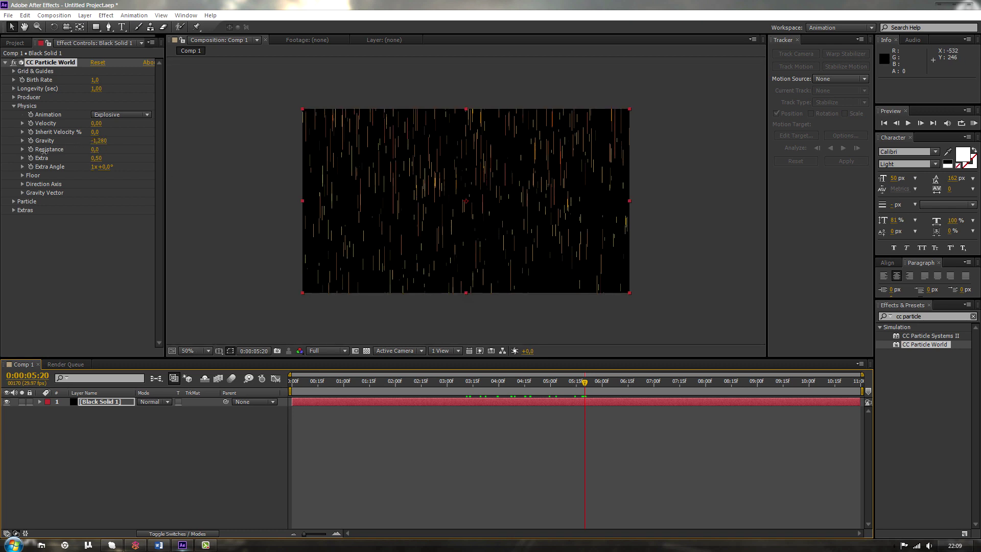
drag(554, 392, 537, 403)
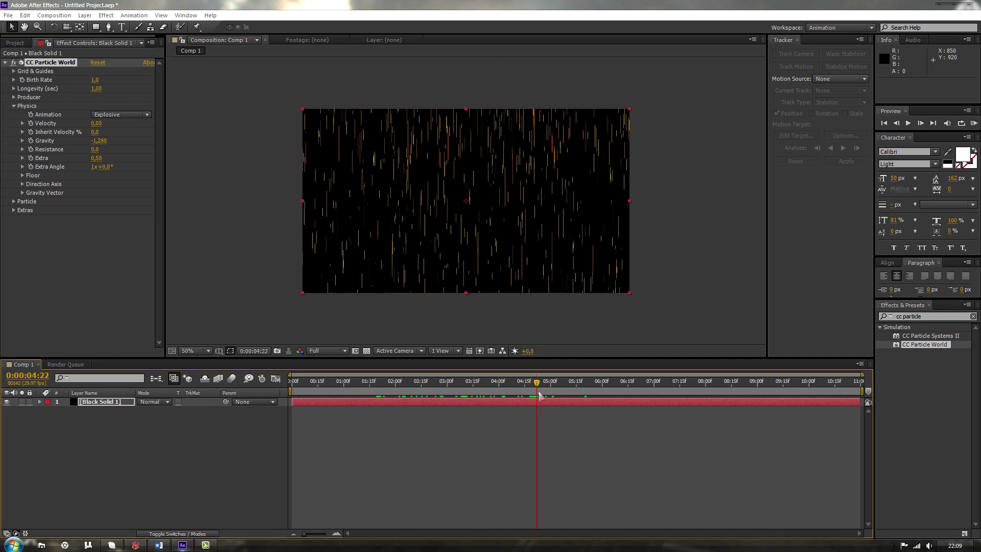
drag(540, 391, 445, 391)
Set Gravity to 1.000
click(99, 142)
text(0)
key(Return)
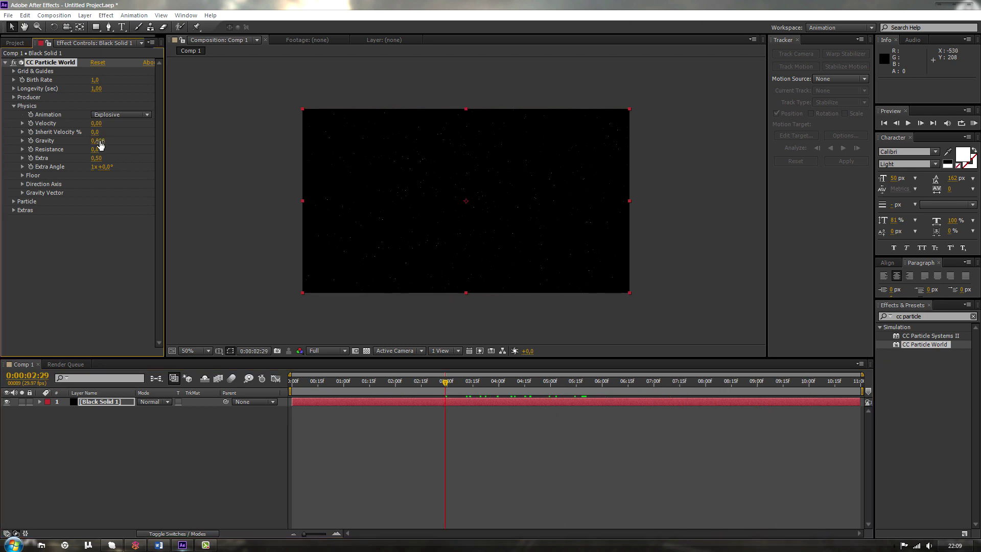
click(96, 141)
text(1)
key(Return)
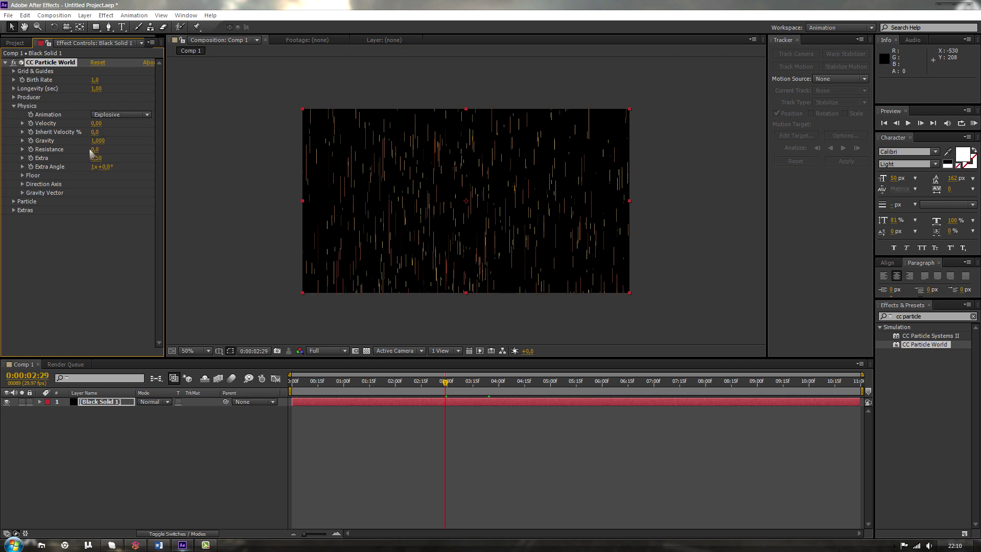
Test added Resistance, then return Resistance to 0 for long falling streaks
mouse_move(96, 150)
mouse_down()
mouse_move(203, 162)
mouse_move(181, 161)
mouse_up()
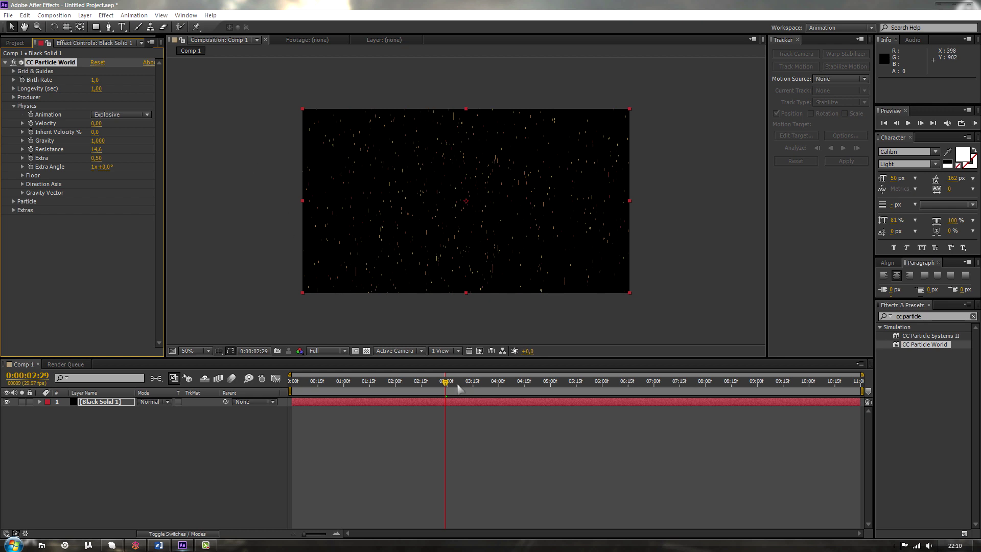
drag(462, 381, 647, 404)
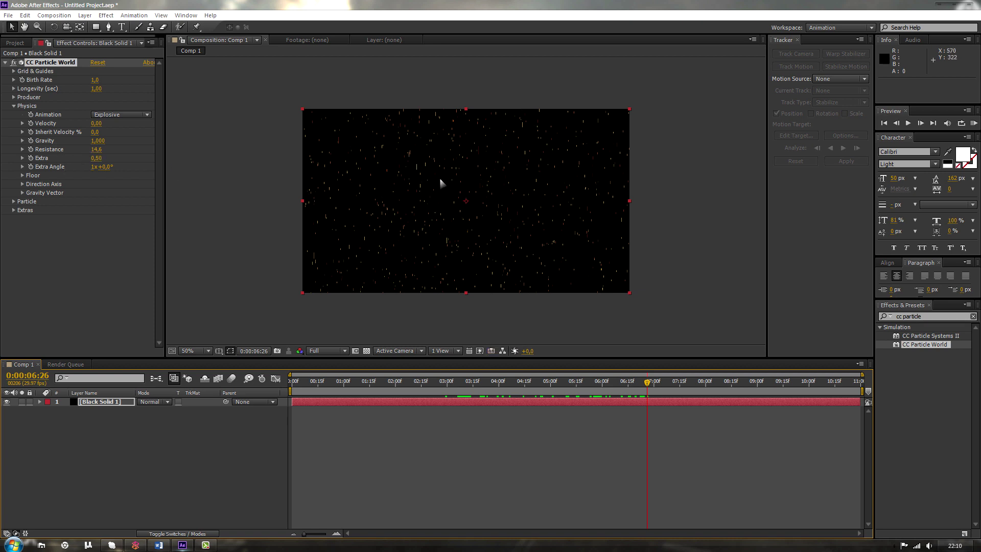
drag(90, 149, 76, 149)
drag(467, 390, 662, 390)
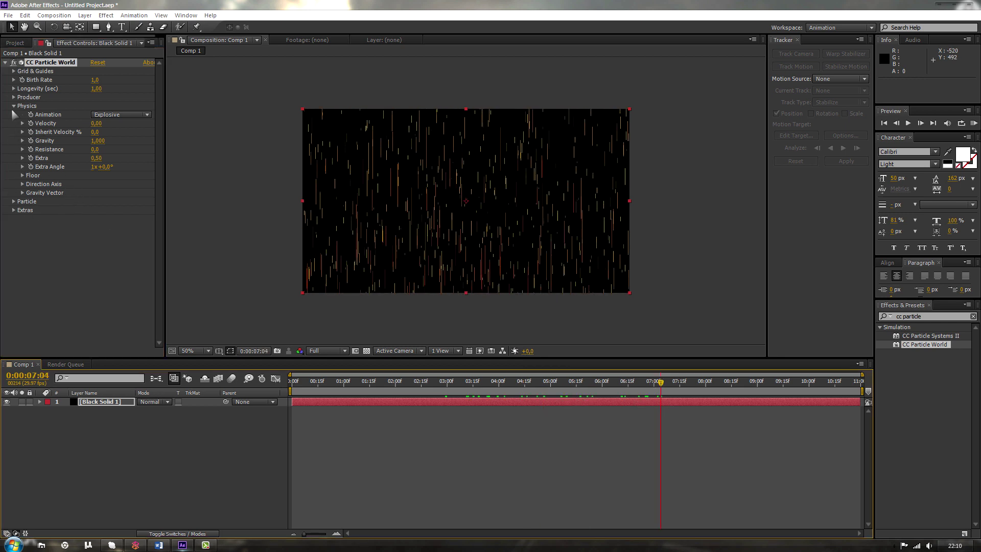
click(15, 106)
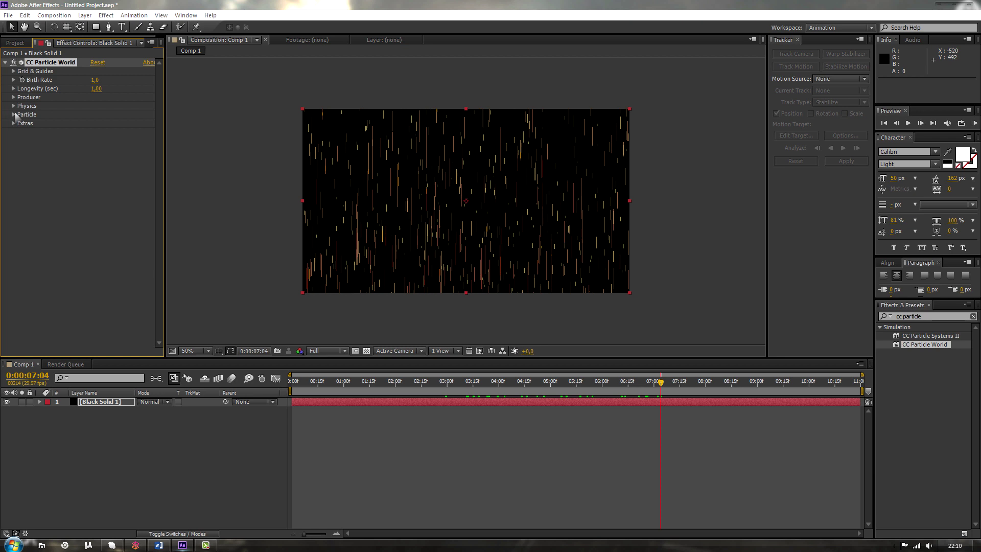
click(14, 115)
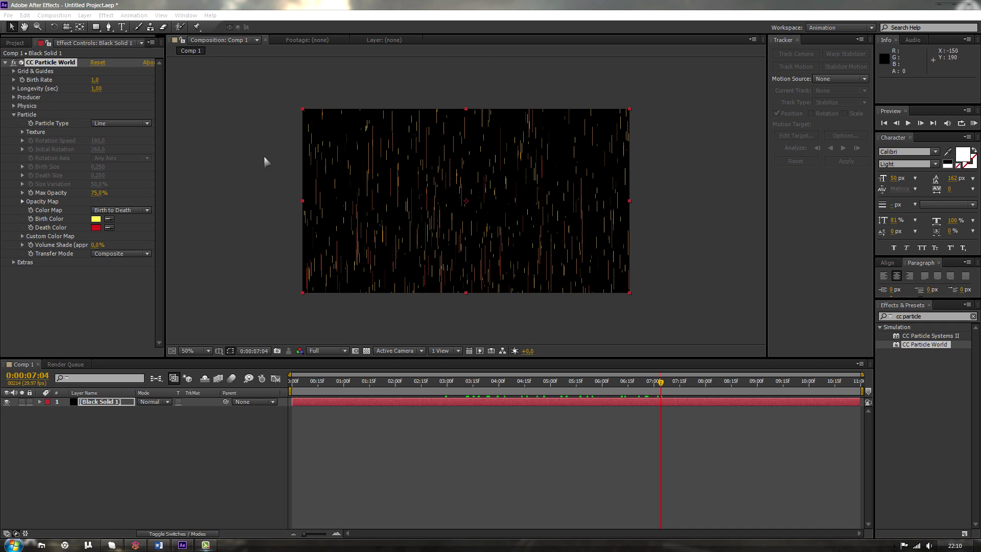
click(127, 123)
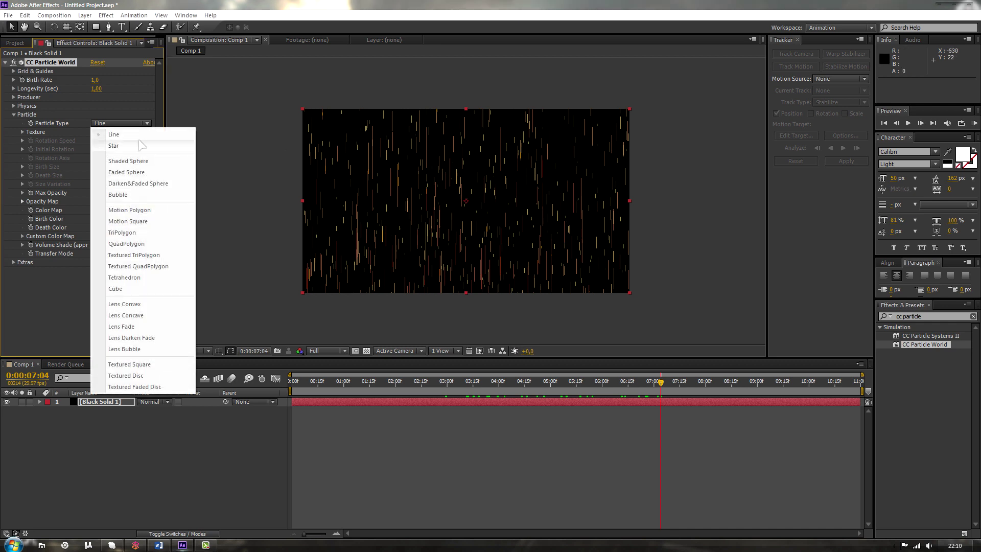
click(117, 145)
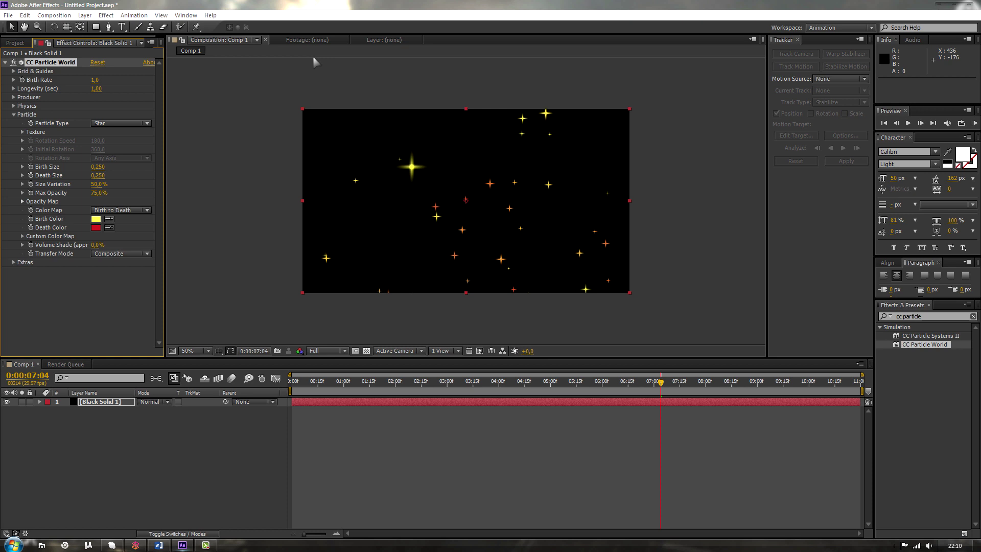
click(115, 124)
click(118, 161)
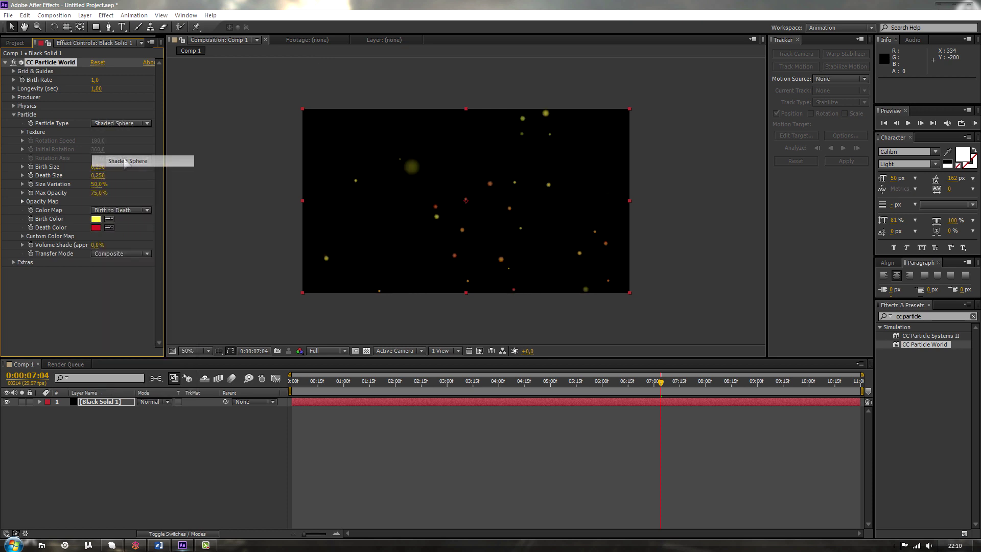
click(112, 127)
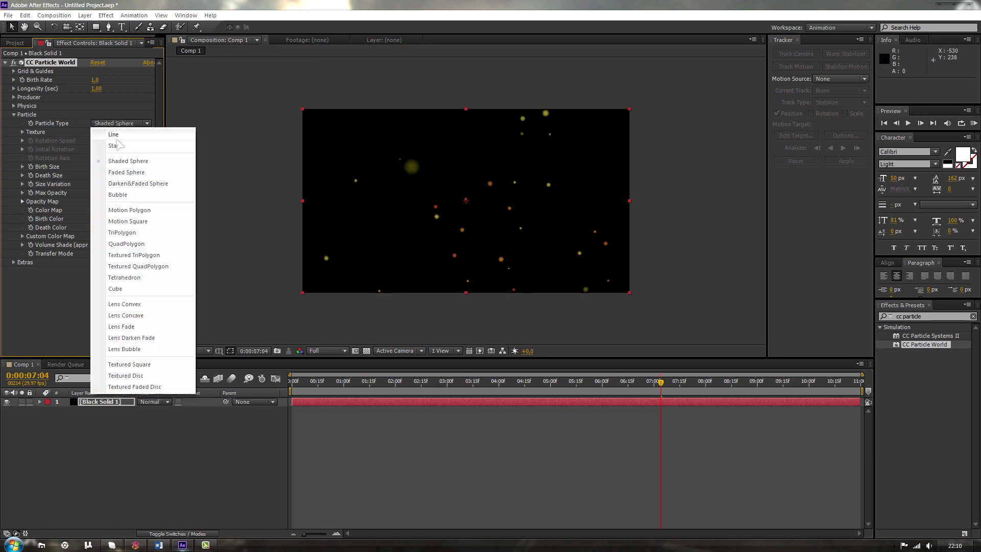
click(126, 172)
click(110, 127)
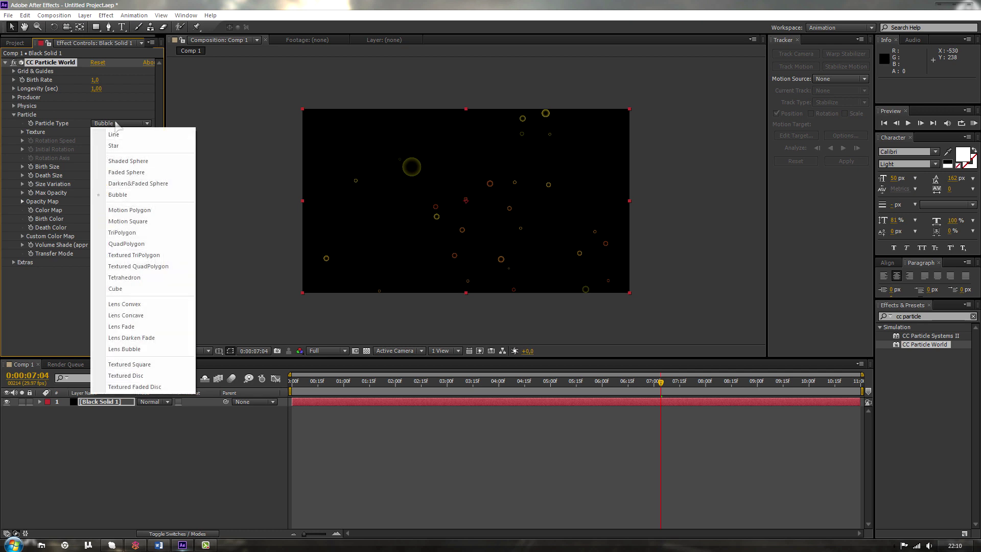
click(119, 123)
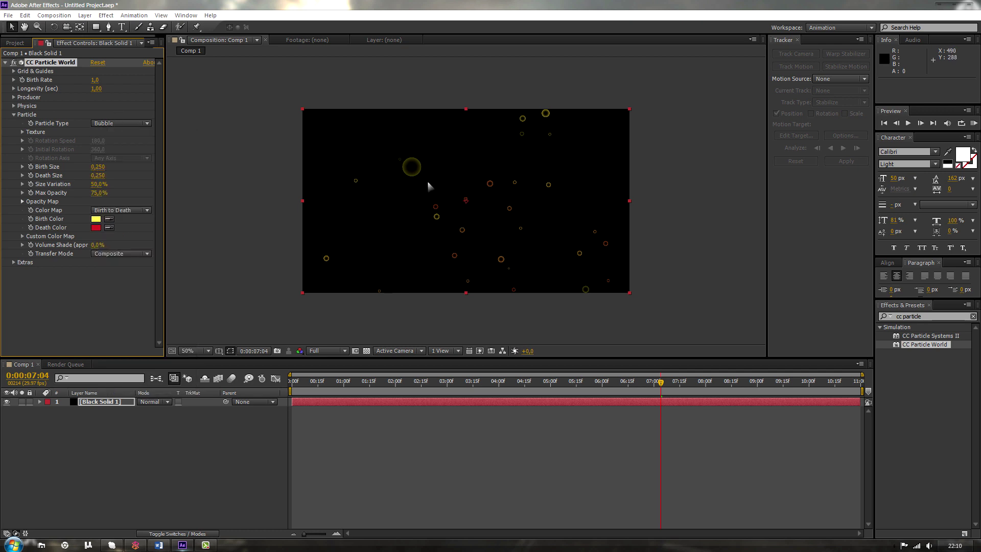
click(122, 128)
click(122, 289)
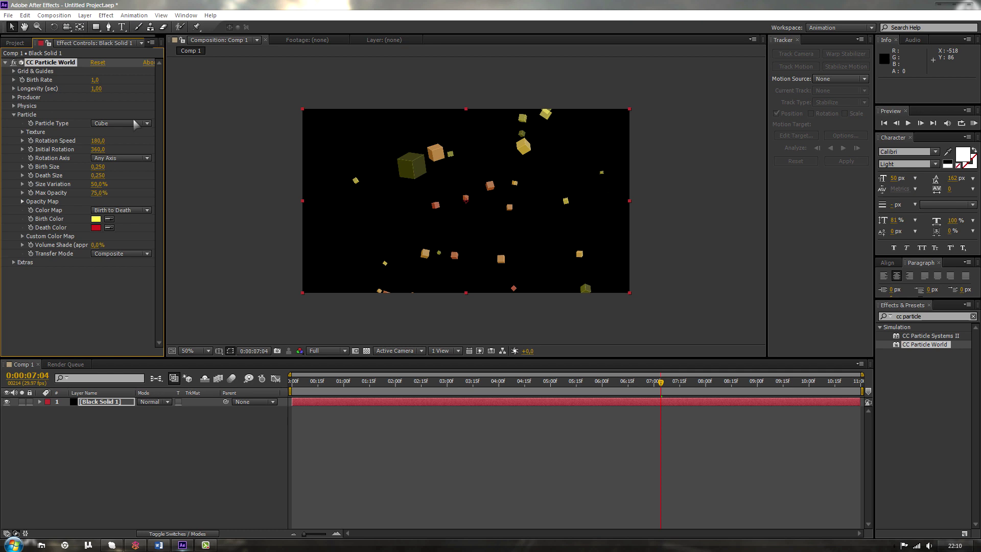
click(135, 124)
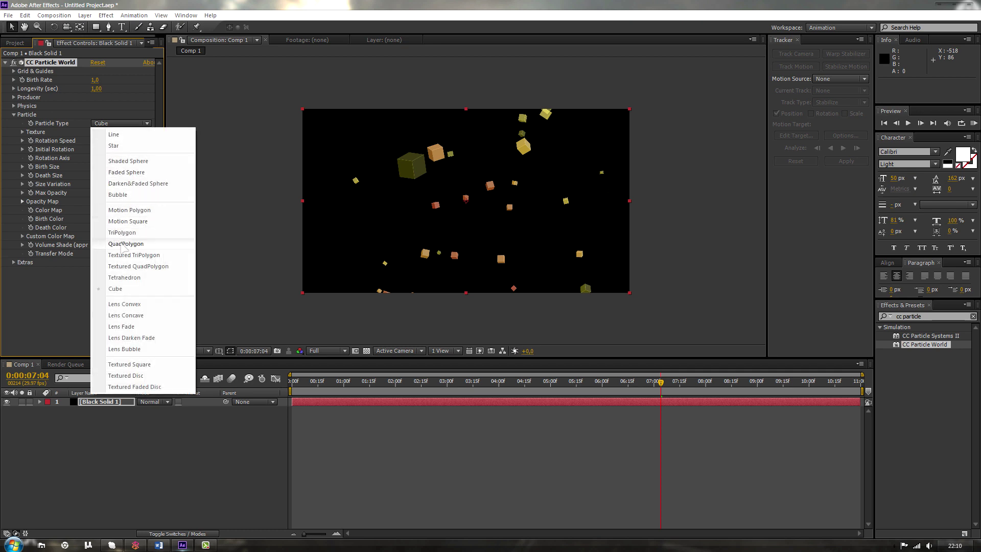
click(122, 327)
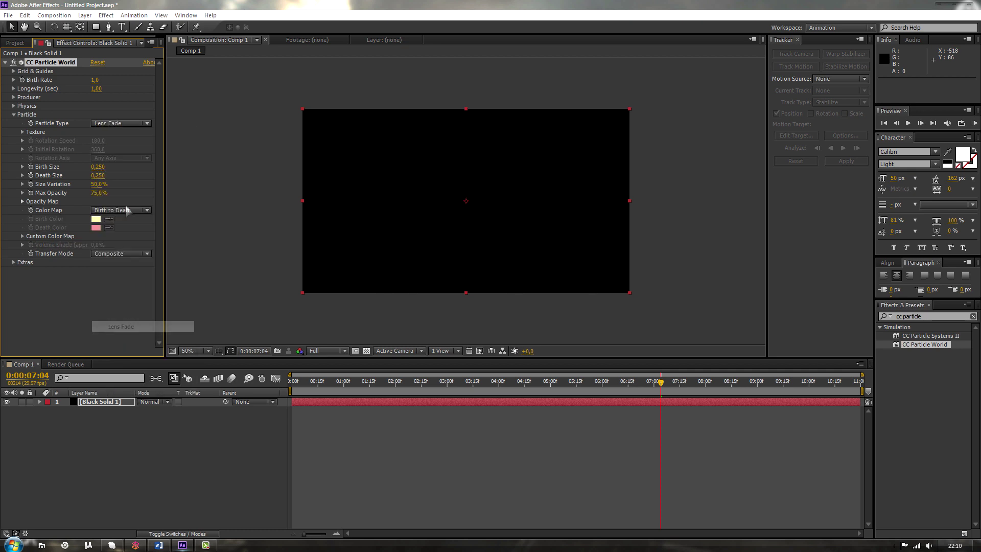
click(147, 124)
click(130, 135)
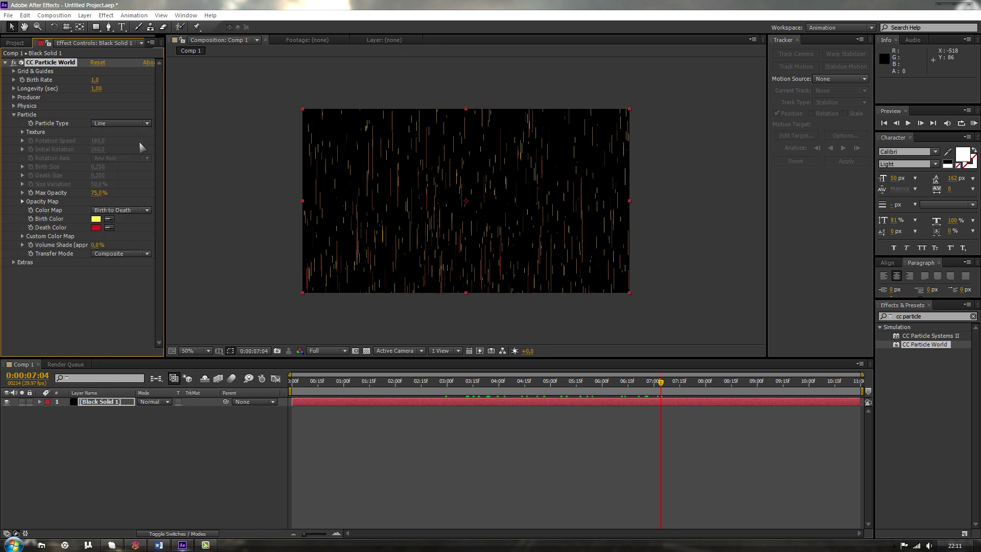
scroll(381, 222, down, 2)
click(22, 132)
click(23, 132)
click(13, 263)
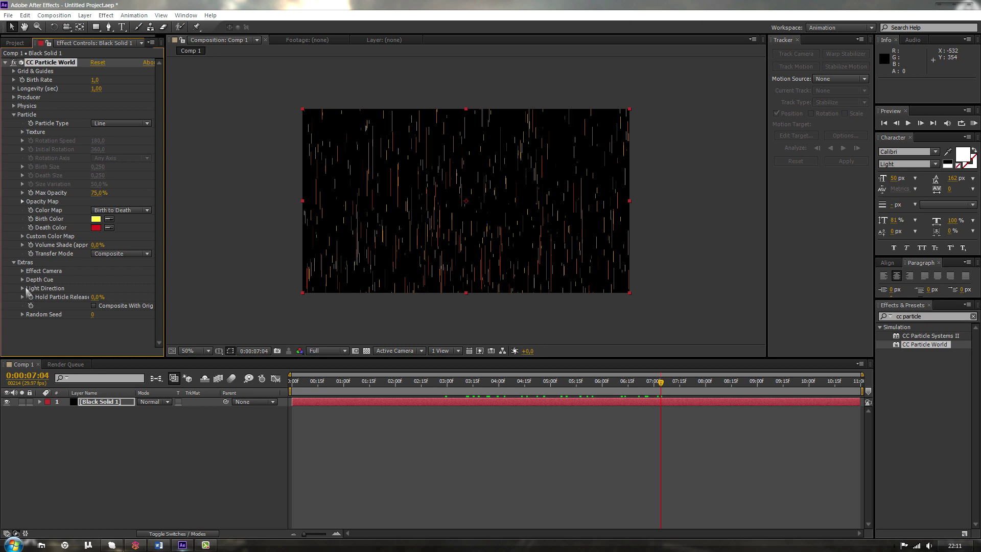
click(13, 262)
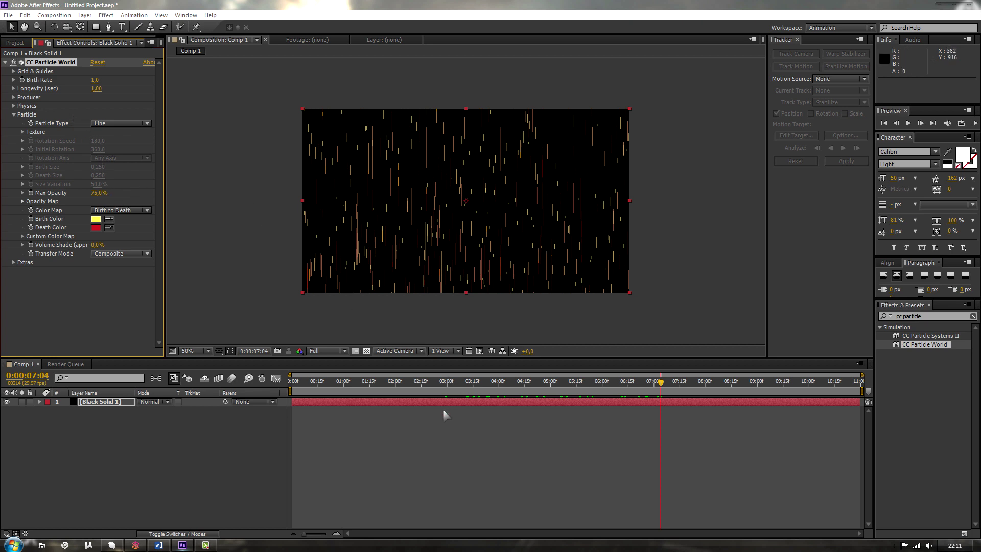
drag(438, 384, 500, 401)
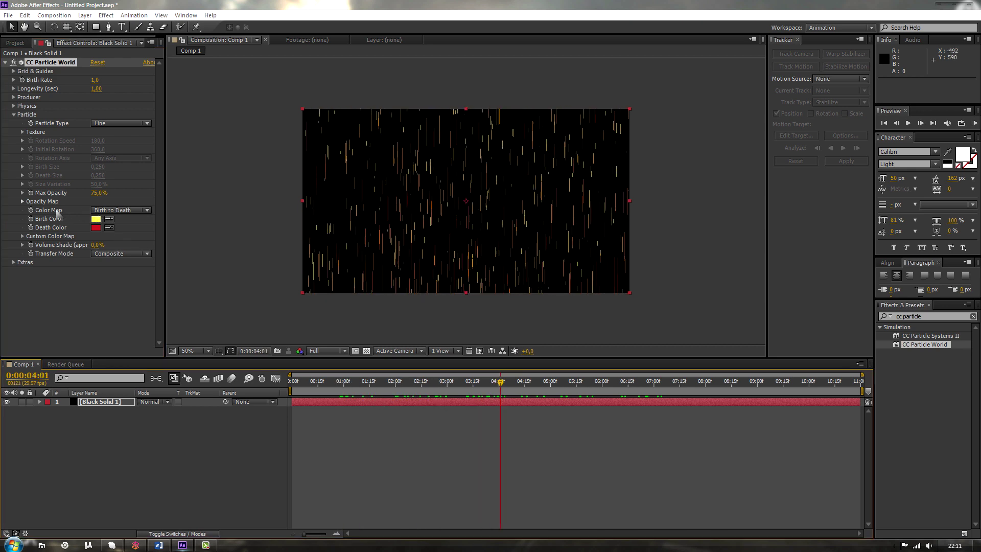
Set Color Map to Birth to Origin and try a cyan Birth Color, previewing near 3 seconds
click(104, 210)
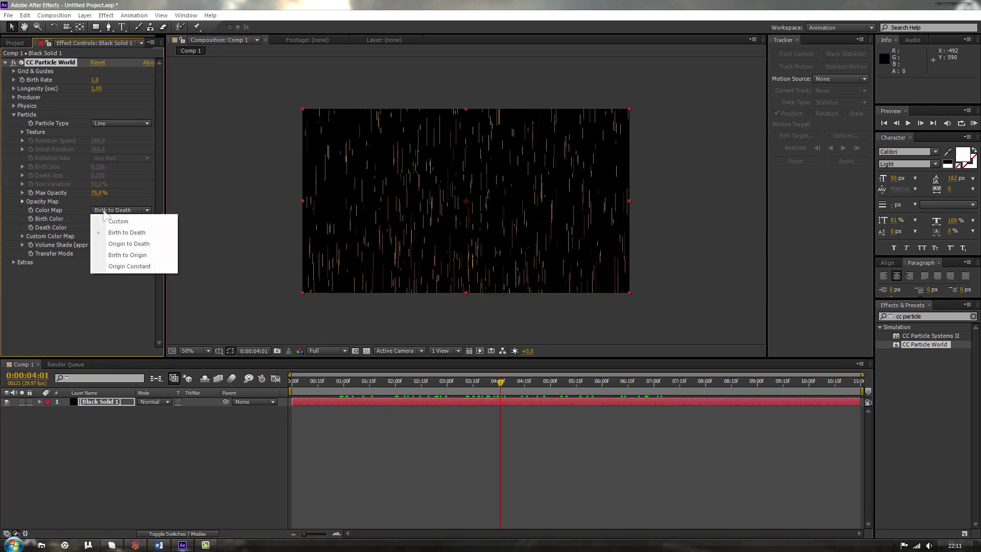
click(110, 256)
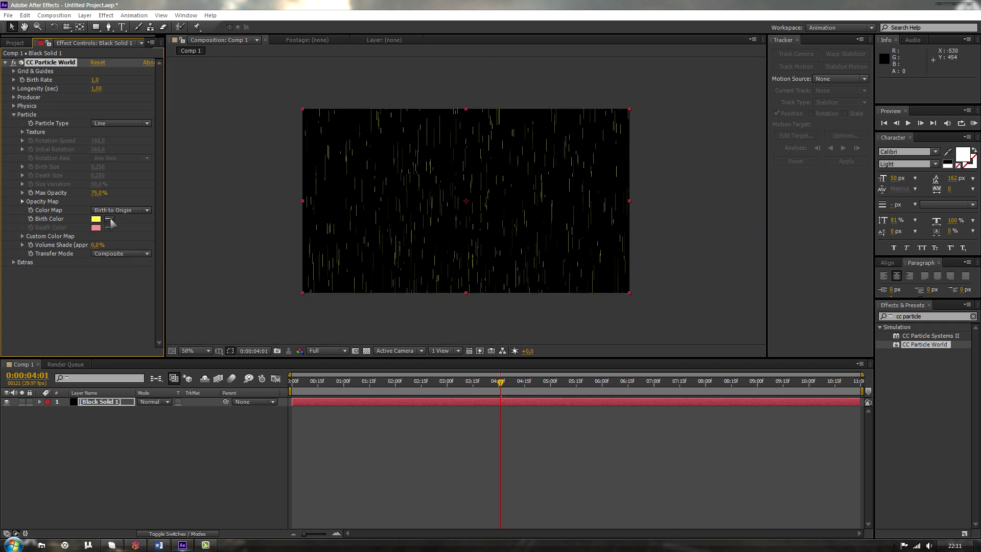
click(96, 218)
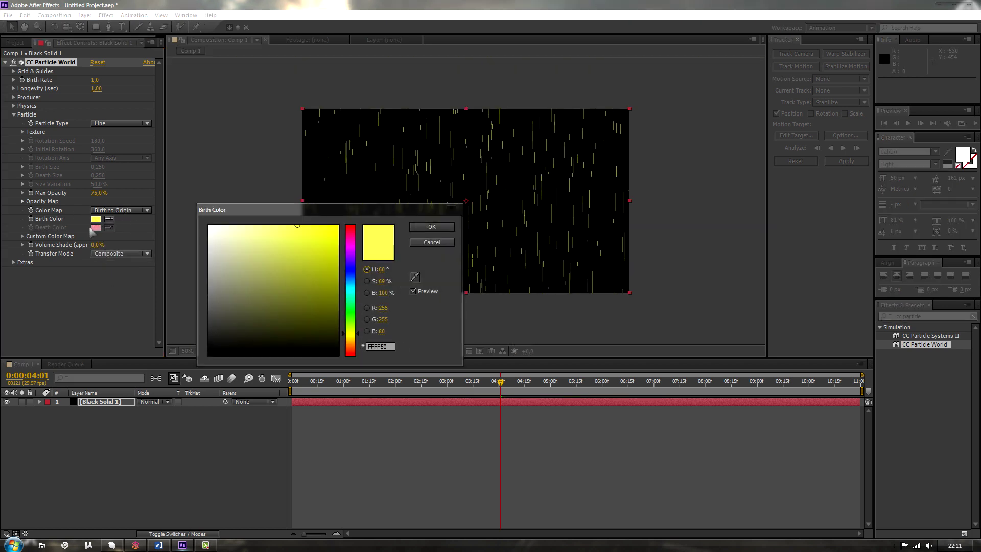
drag(350, 306, 350, 285)
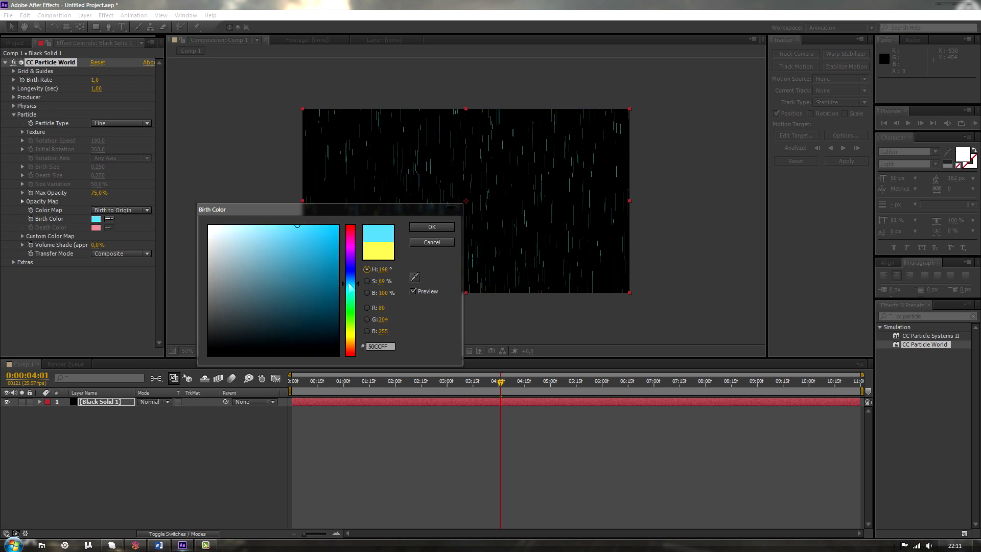
click(450, 227)
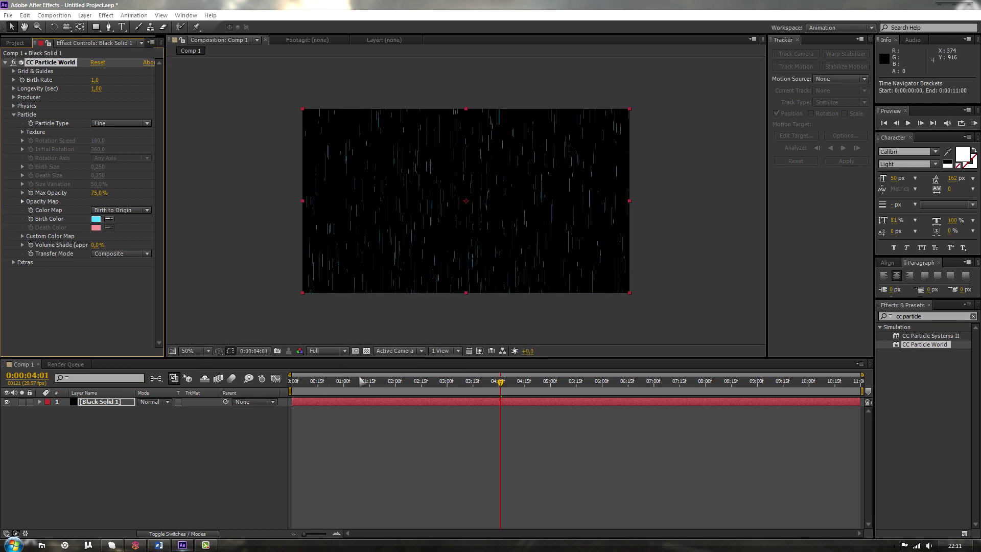
drag(383, 382, 502, 351)
key(slash)
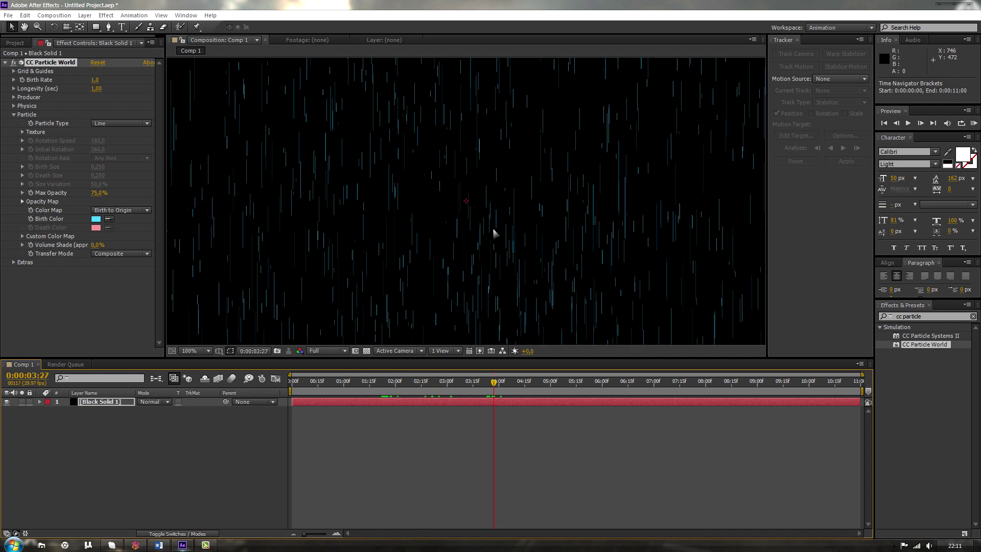
key(comma)
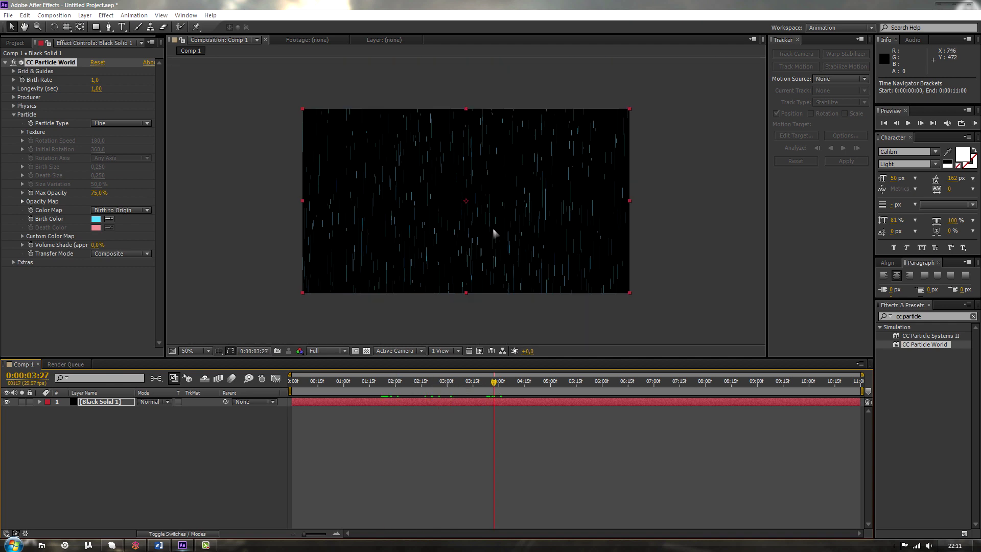
Try a white Birth Color and preview the rain
click(96, 220)
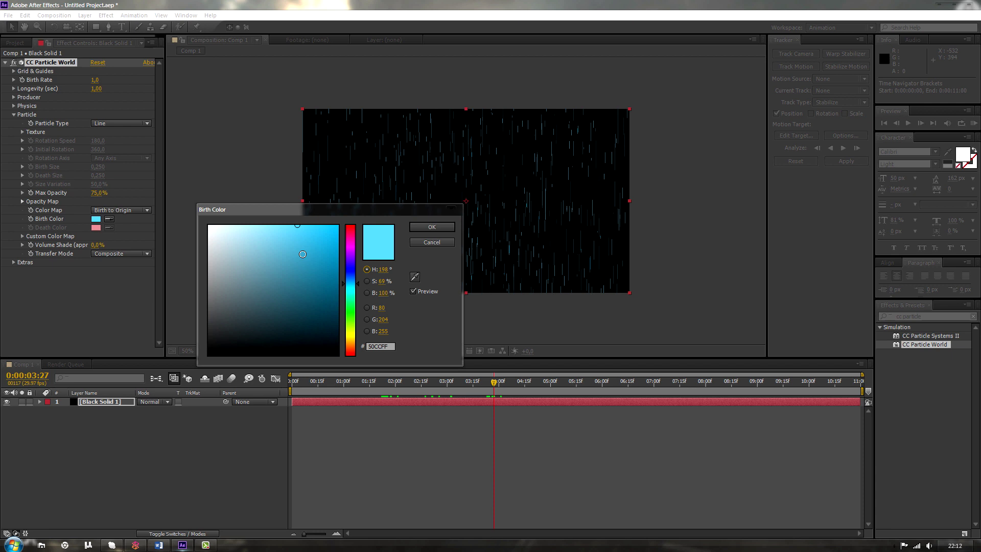
drag(308, 243, 197, 201)
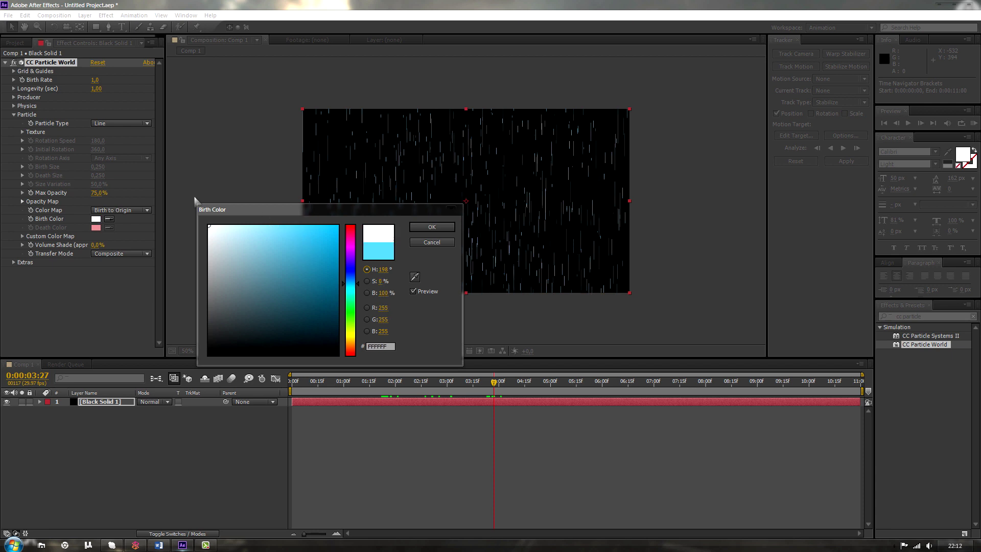
click(432, 227)
mouse_move(471, 381)
mouse_down()
mouse_move(447, 381)
mouse_move(487, 381)
mouse_up()
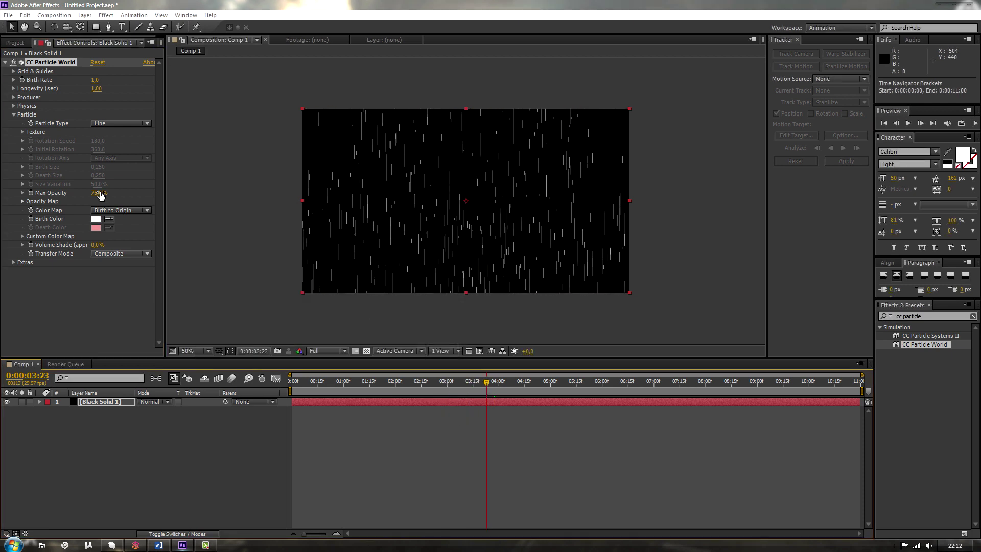
Settle on a light blue Birth Color of 7BADFF and expand Custom Color Map
click(96, 219)
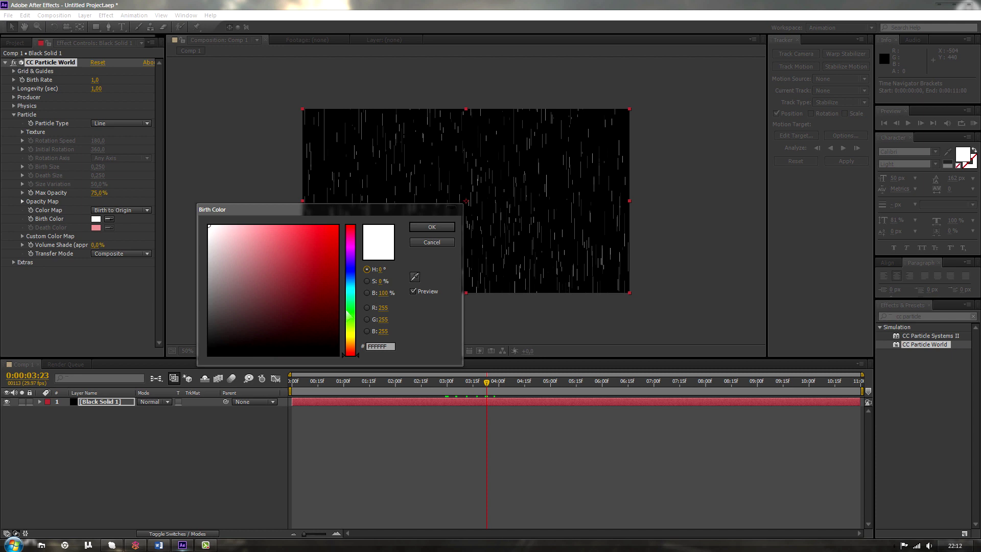
mouse_move(347, 315)
mouse_down()
mouse_move(347, 279)
mouse_move(356, 284)
mouse_up()
click(275, 226)
click(432, 226)
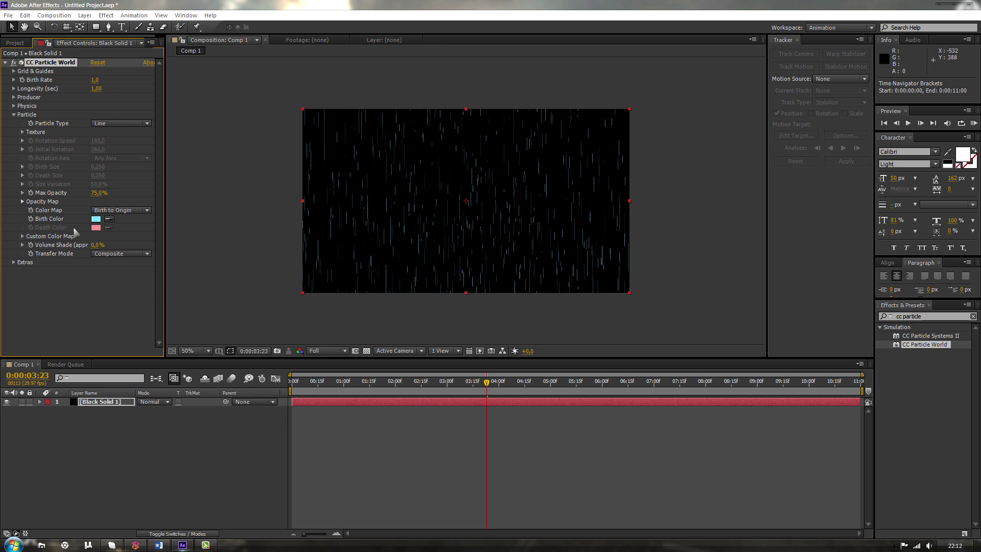
click(19, 245)
click(22, 236)
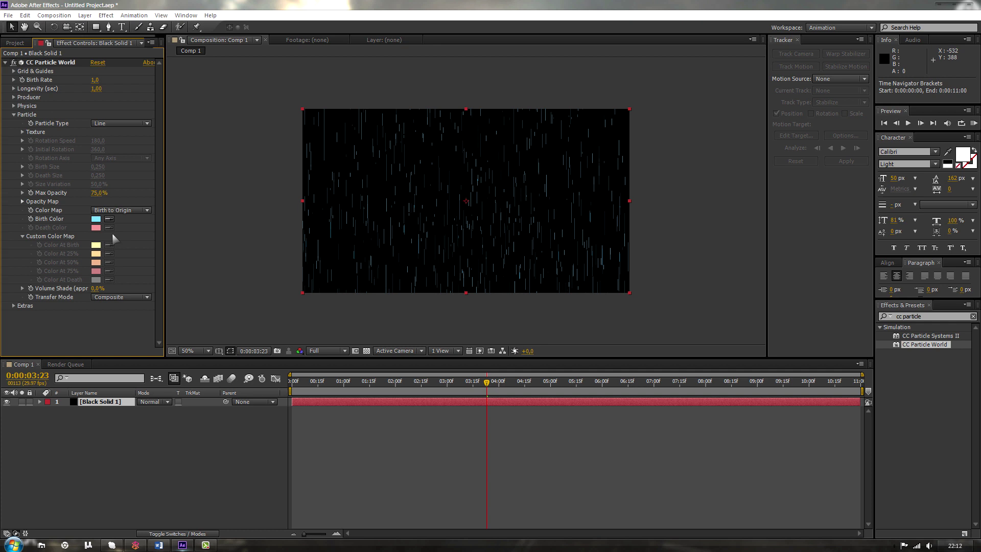
Hide the custom colour map settings and start lowering the particles' Max Opacity from 75%
click(22, 237)
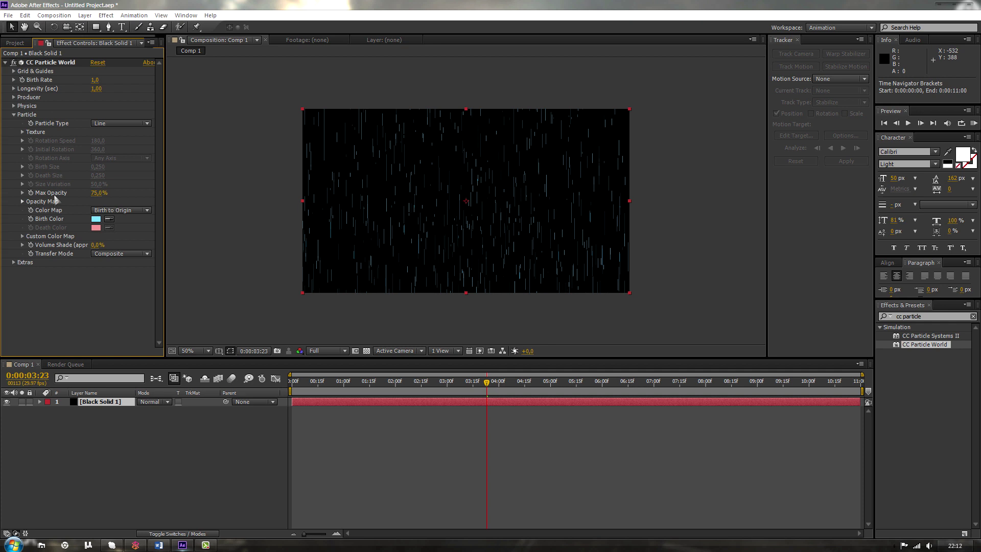
drag(97, 193, 208, 203)
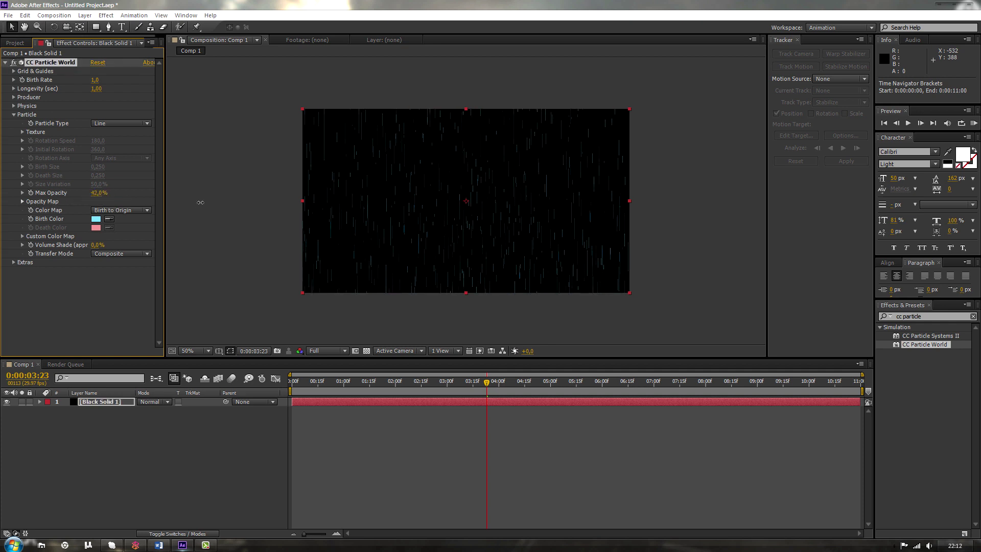
click(99, 192)
Confirm Max Opacity at 50%, reveal the Physics settings, and preview the rain at a later frame
text(50)
key(Return)
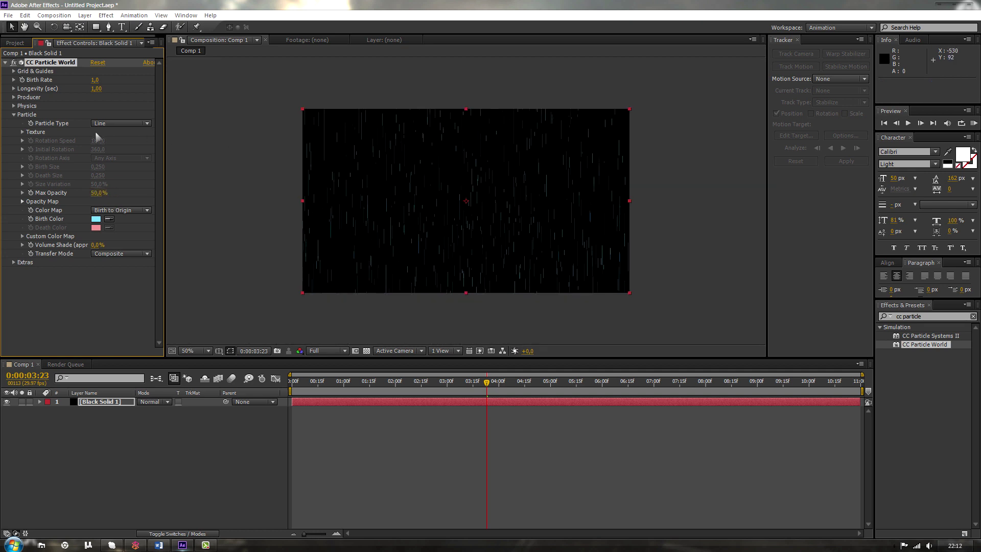
click(13, 115)
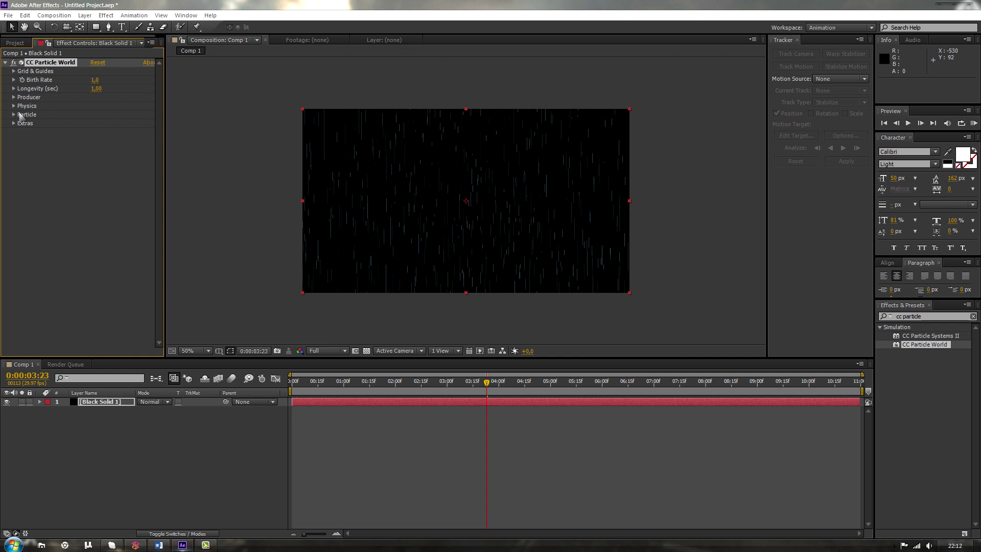
click(14, 106)
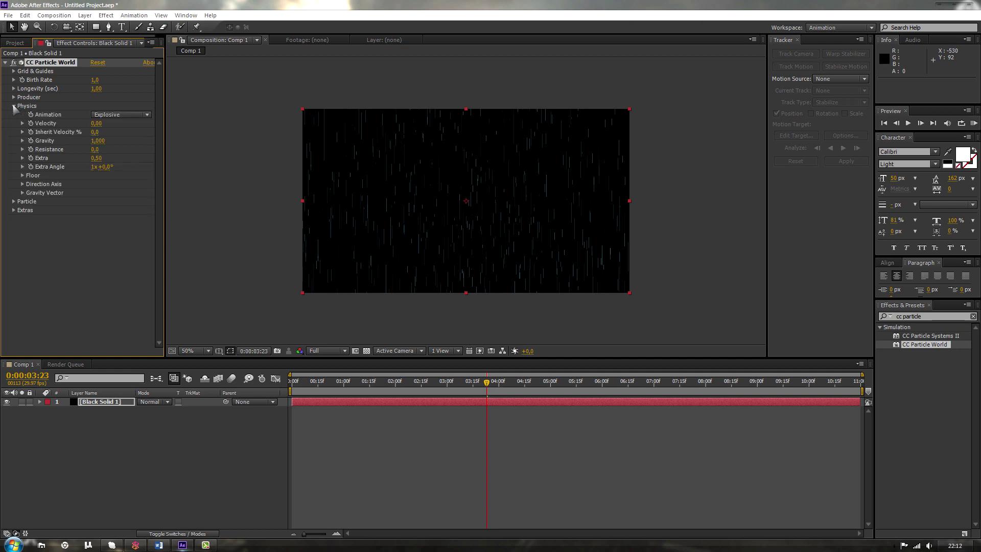
drag(343, 381, 504, 435)
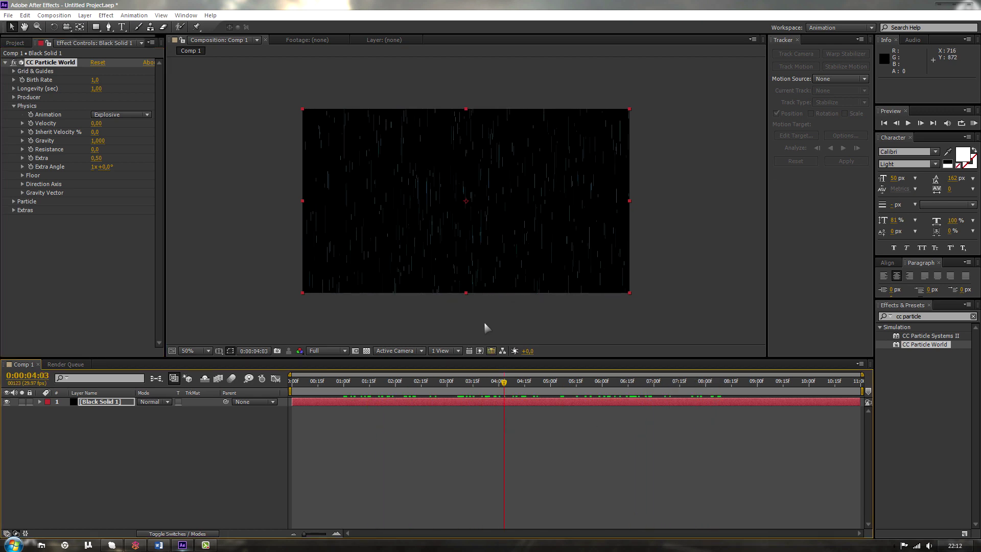
key(/)
key(comma)
Try the Direction Axis and Twirl animation types, keep Explosive, and raise Velocity to 0,13
click(104, 116)
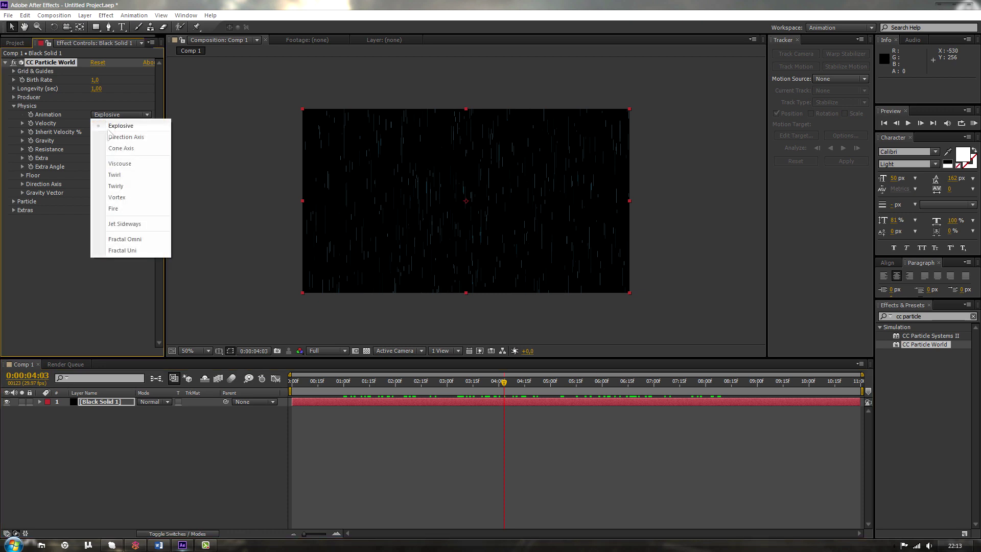
click(118, 137)
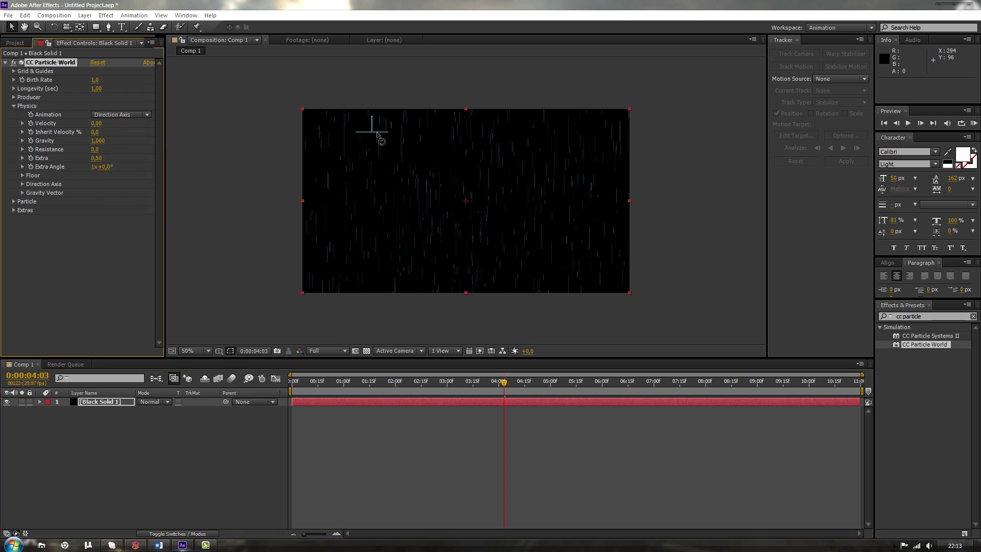
click(146, 116)
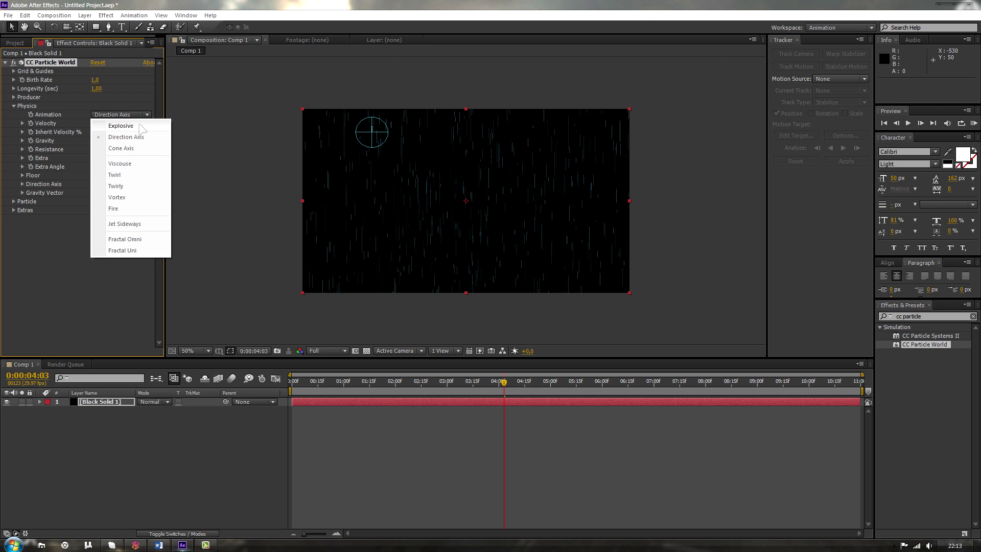
click(150, 127)
click(136, 117)
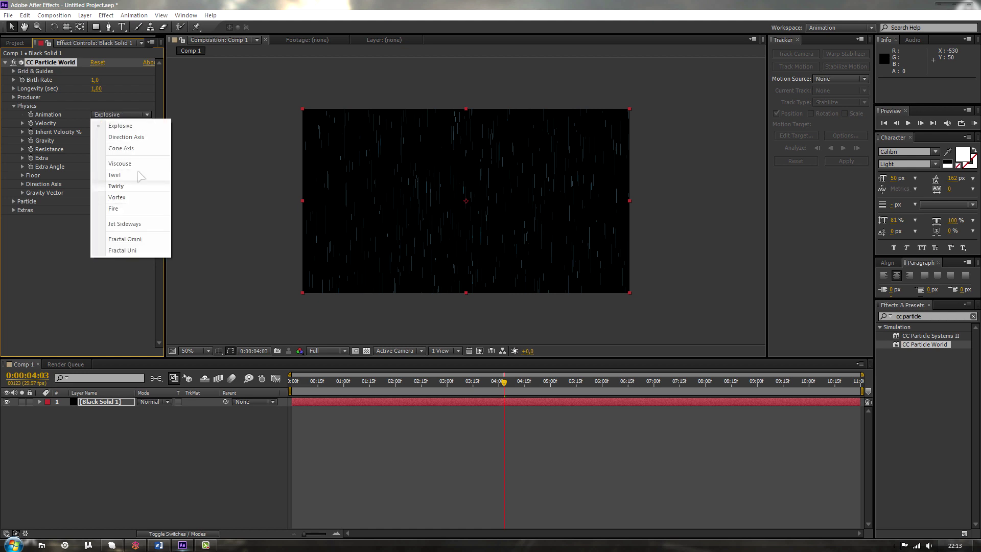
click(143, 176)
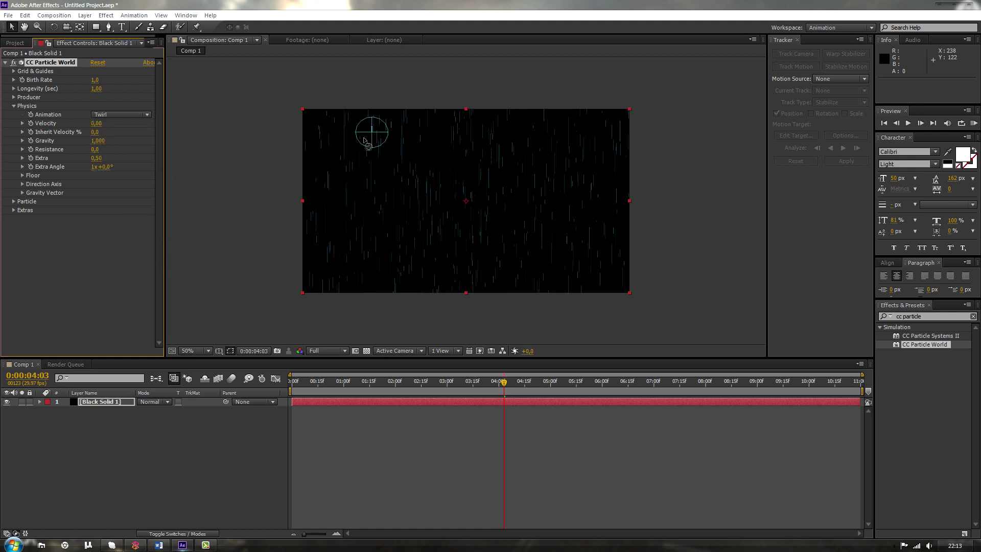
click(134, 116)
click(131, 124)
drag(97, 123, 130, 124)
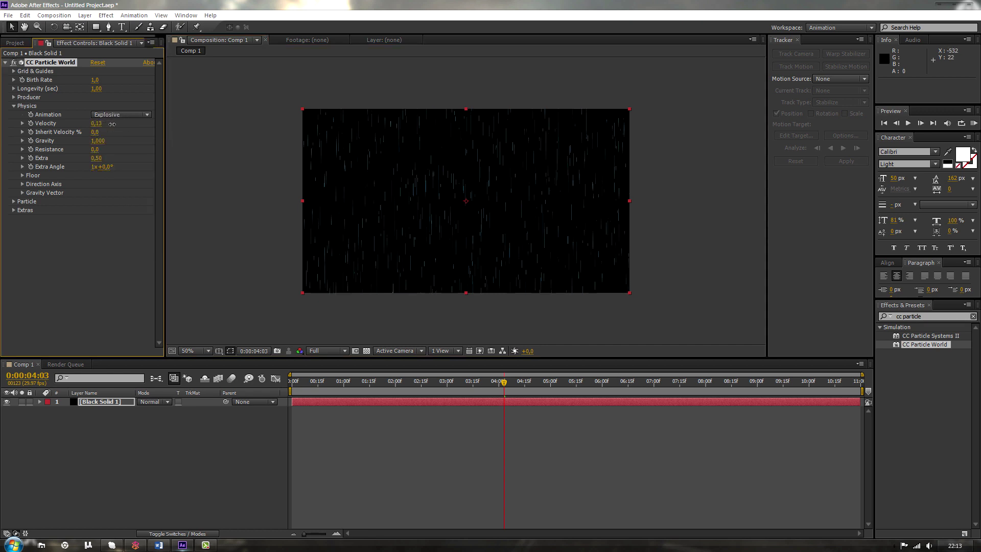
Keep Explosive and push Velocity up to about 20, previewing the faster particles
click(134, 116)
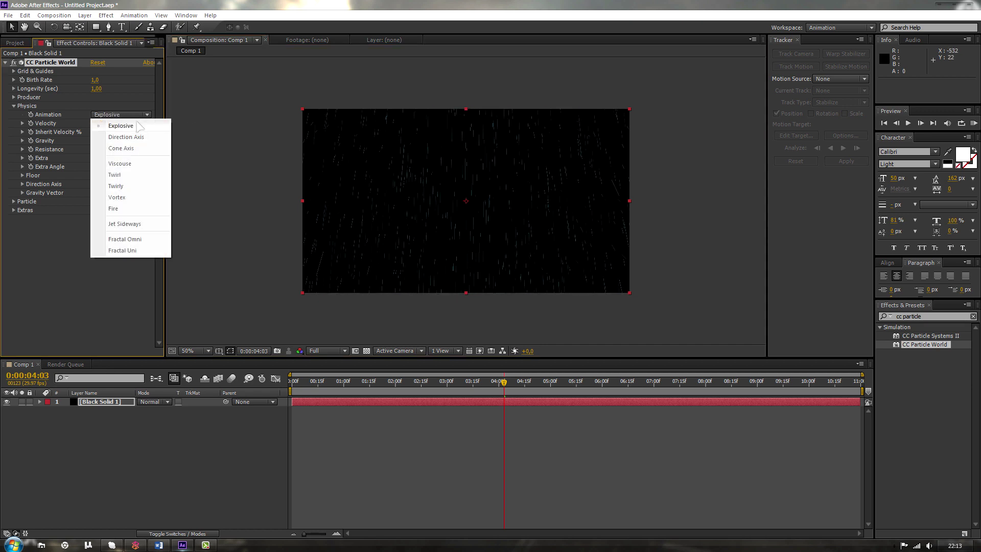
click(132, 126)
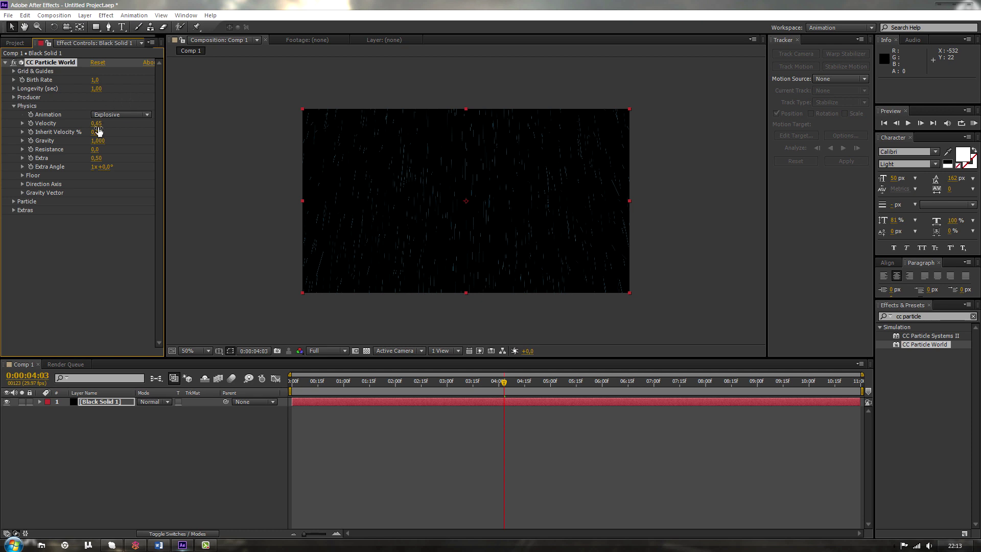
mouse_move(96, 123)
mouse_down()
mouse_move(229, 115)
mouse_move(339, 127)
mouse_up()
drag(470, 391, 349, 411)
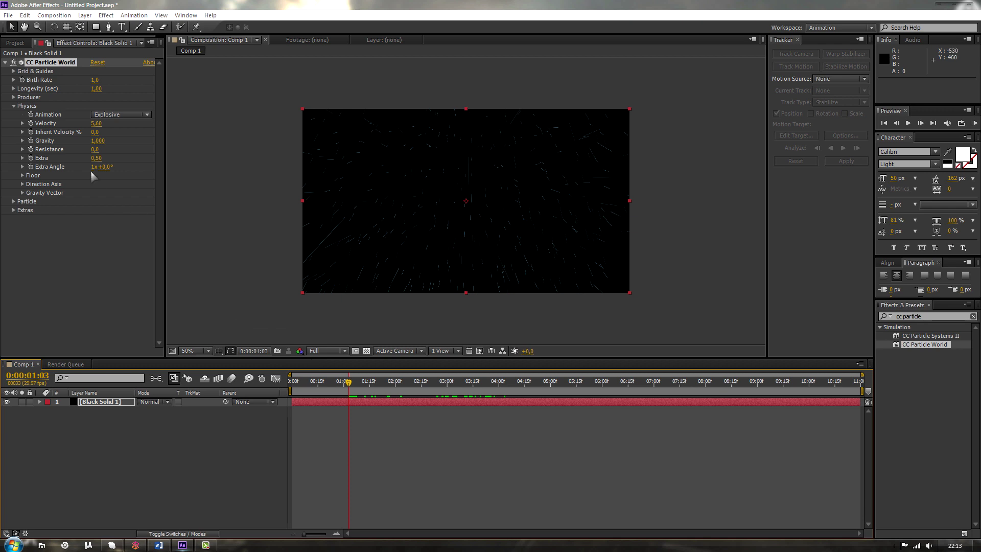
drag(96, 128, 154, 134)
drag(847, 208, 912, 210)
drag(349, 382, 663, 411)
drag(468, 392, 505, 393)
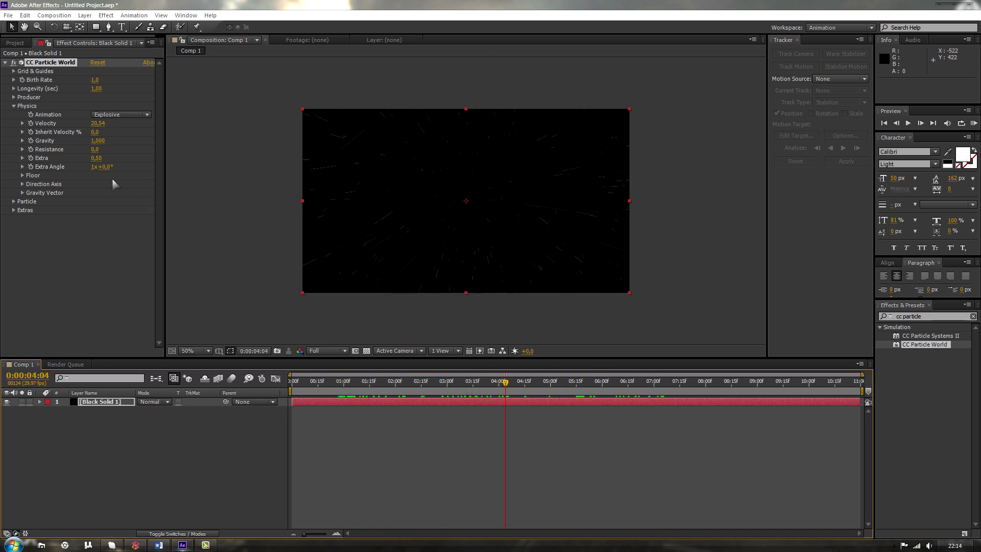
Bring Velocity back down to 1,17 while previewing, then begin adjusting Inherit Velocity %
click(127, 114)
click(98, 126)
drag(97, 127, 142, 219)
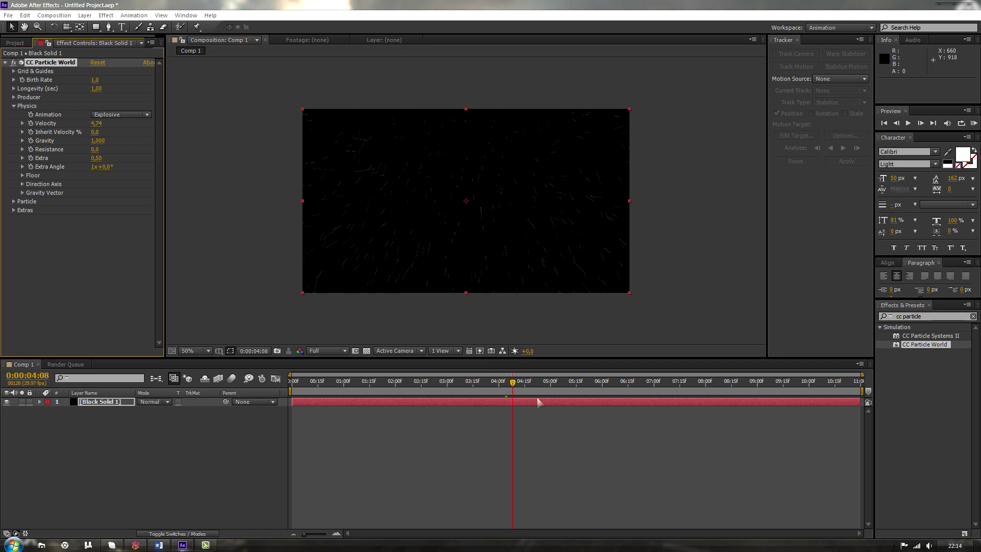
drag(617, 426, 638, 460)
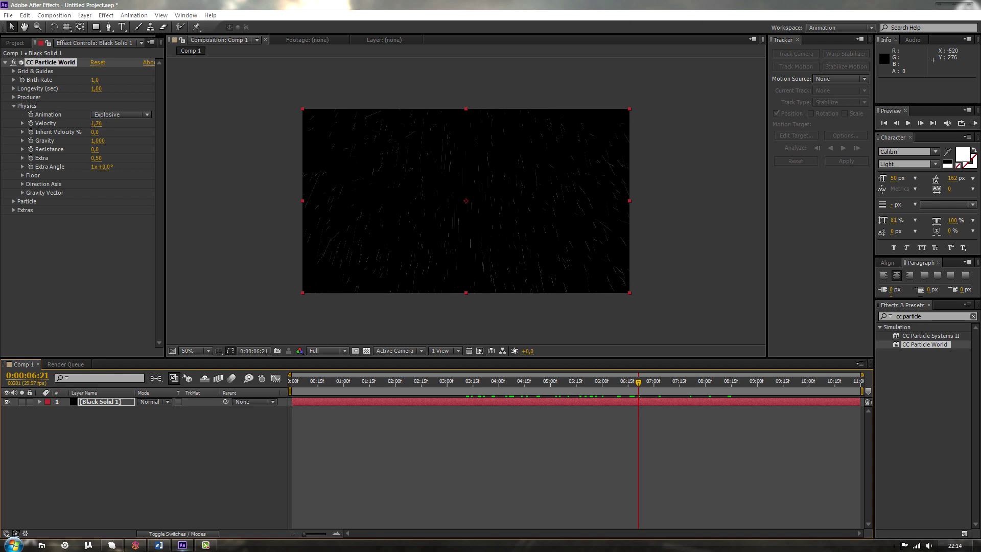
drag(96, 123, 66, 123)
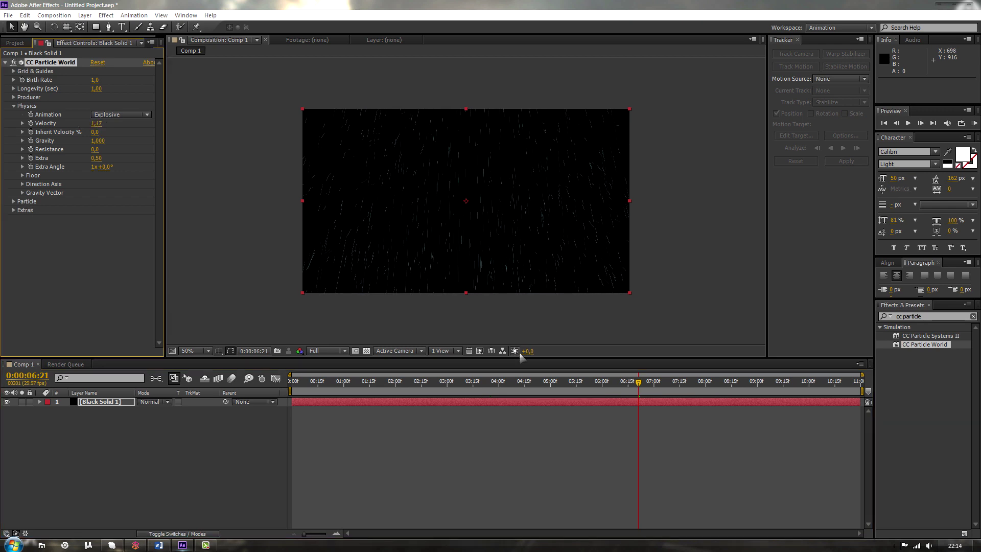
drag(499, 381, 577, 399)
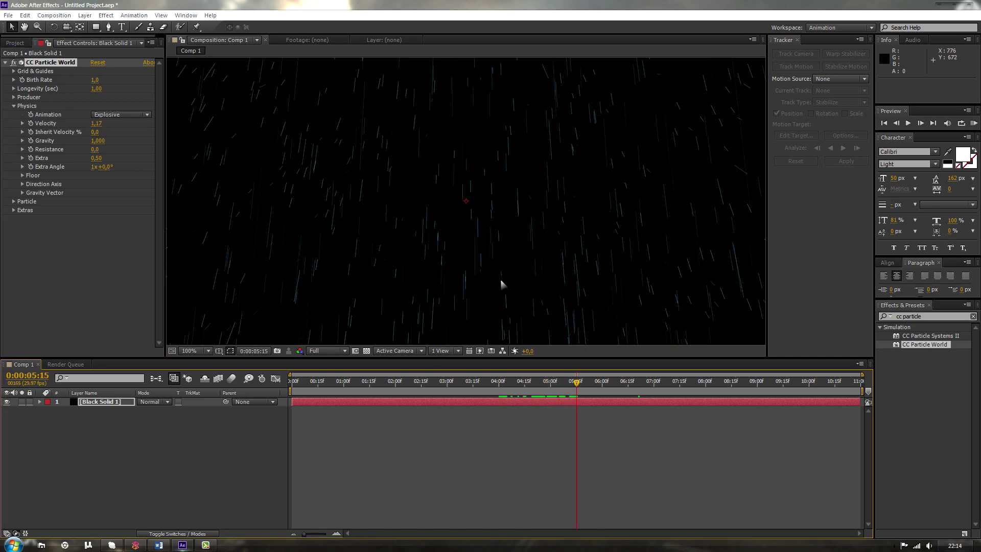
drag(92, 134, 106, 133)
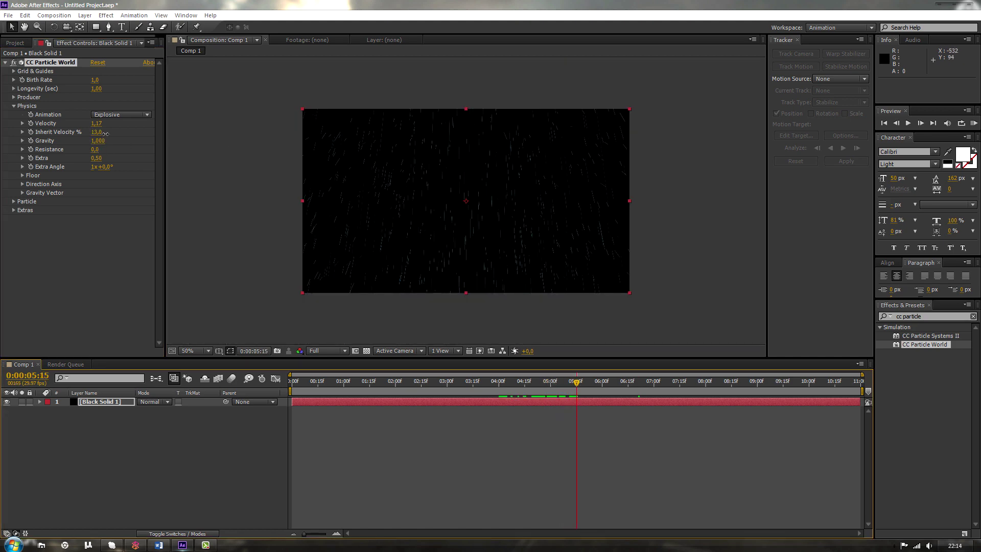
Set Inherit Velocity % to 0
click(96, 132)
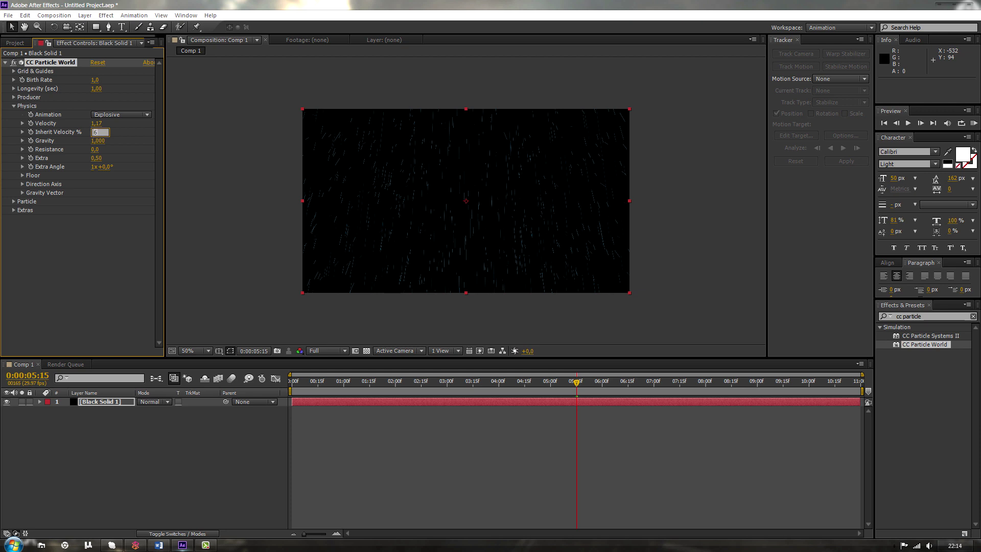
text(0)
key(Return)
Test heavier Gravity values, previewing the longer falling streaks at several frames
drag(97, 141, 95, 170)
drag(490, 382, 518, 382)
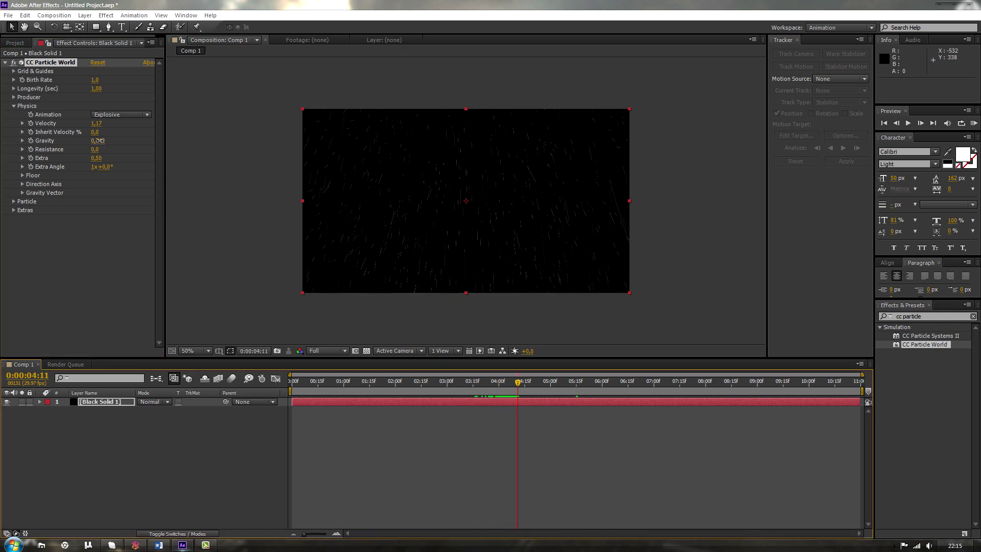
drag(90, 139, 88, 139)
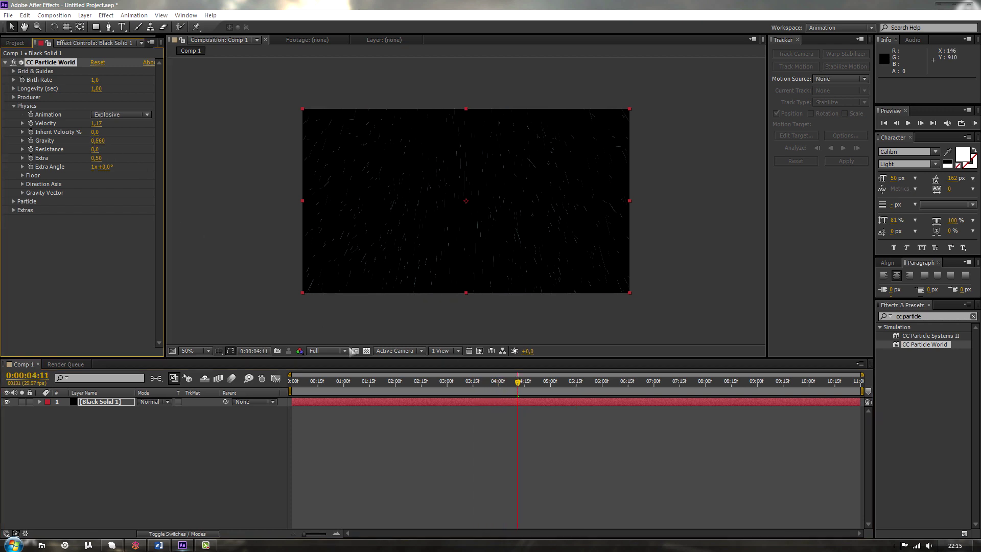
drag(518, 396, 591, 412)
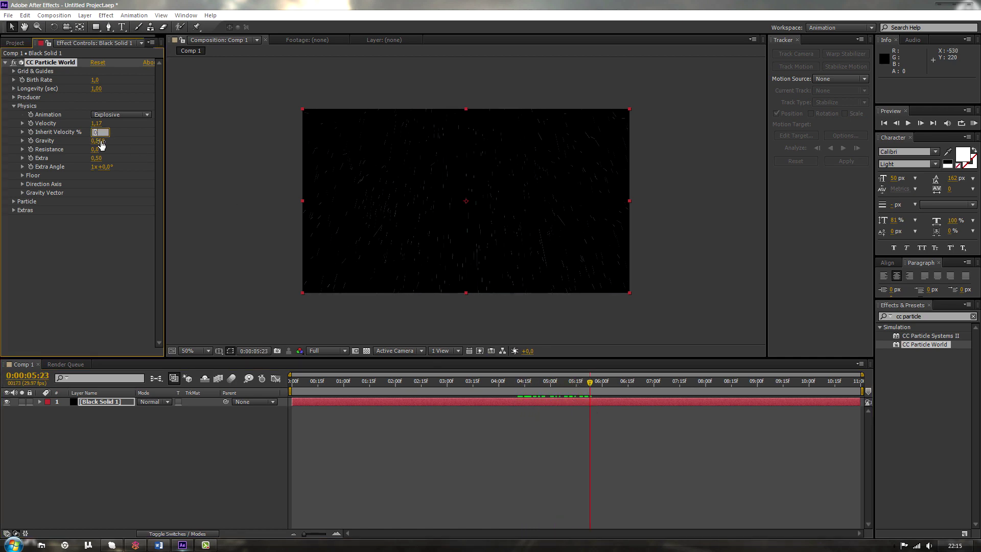
mouse_move(97, 140)
mouse_down()
mouse_move(291, 194)
mouse_move(491, 194)
mouse_up()
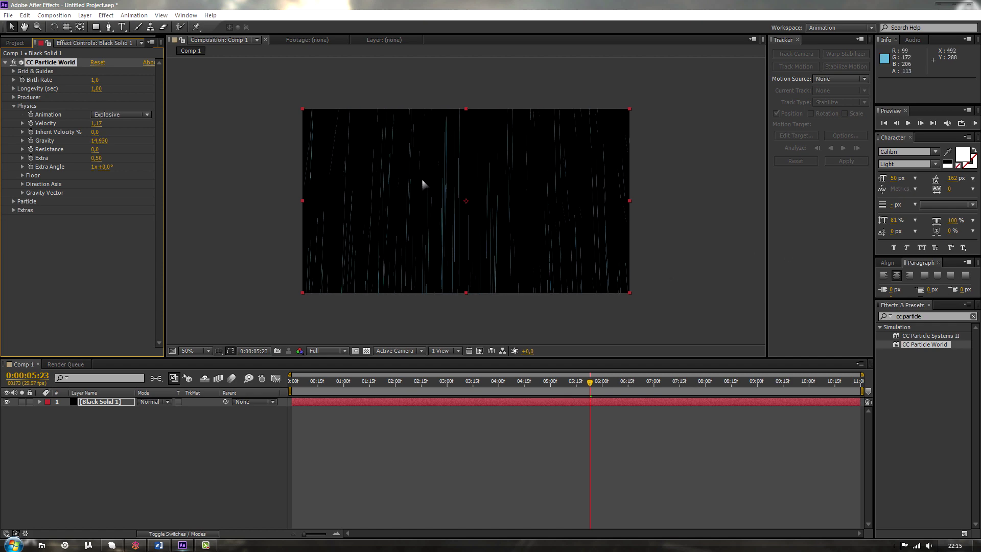
drag(590, 382, 623, 392)
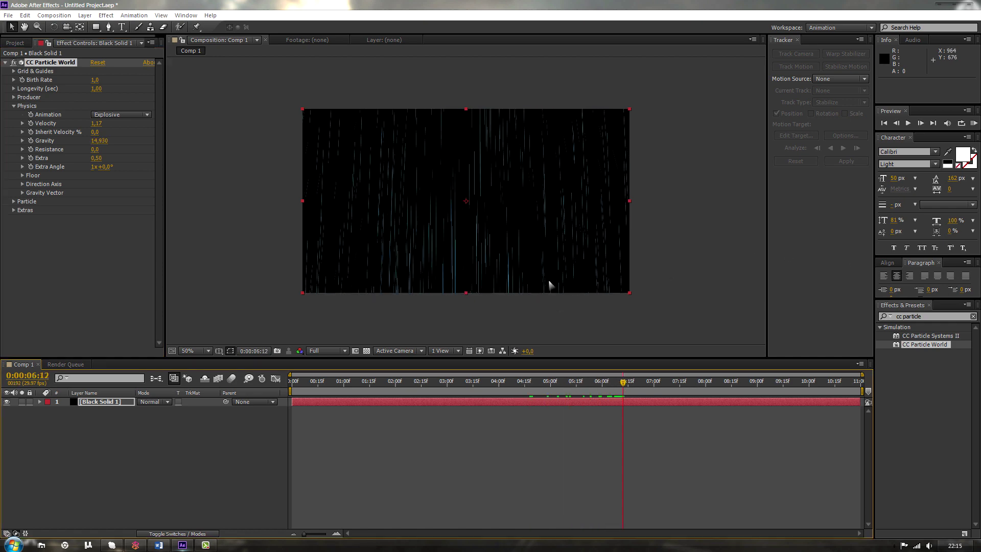
key(period)
key(period)
key(period)
key(comma)
key(comma)
key(comma)
key(period)
key(period)
key(period)
key(comma)
key(comma)
key(comma)
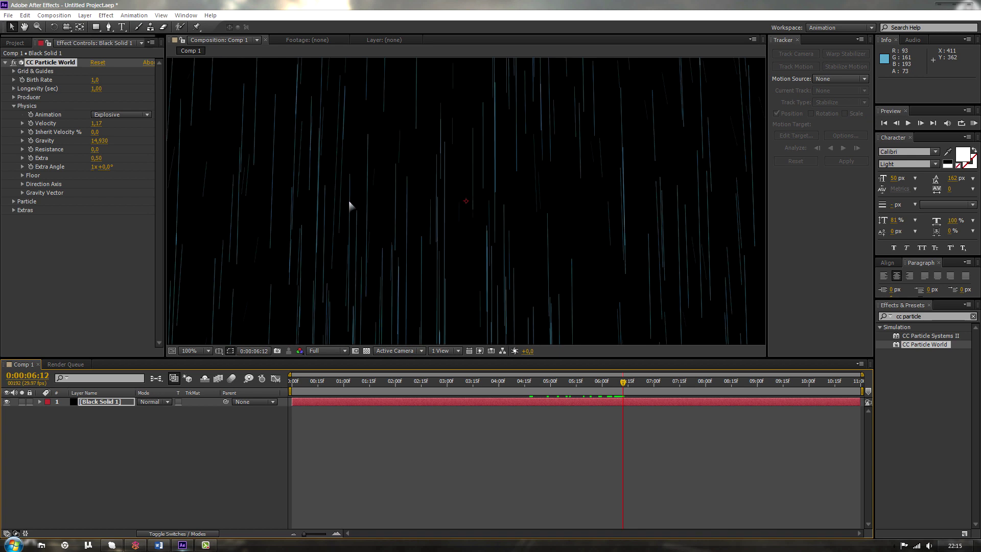
Set Gravity to 0,500 and preview the rain further along the timeline
drag(100, 141, 1, 143)
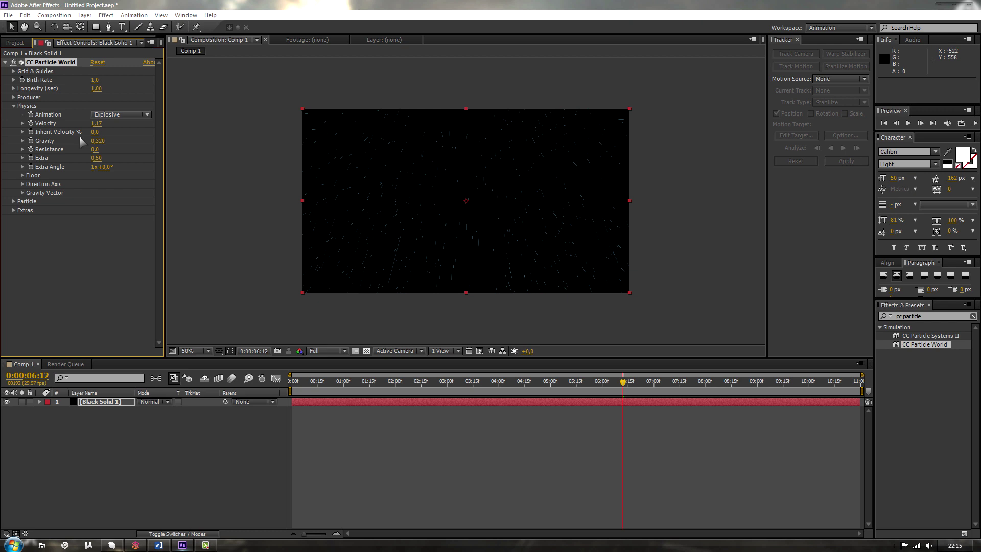
click(97, 140)
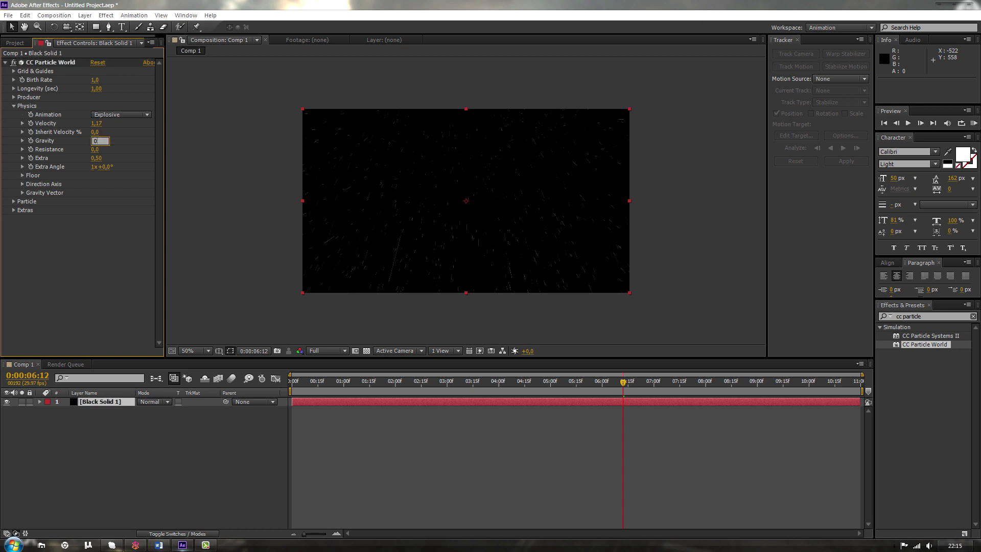
key(Return)
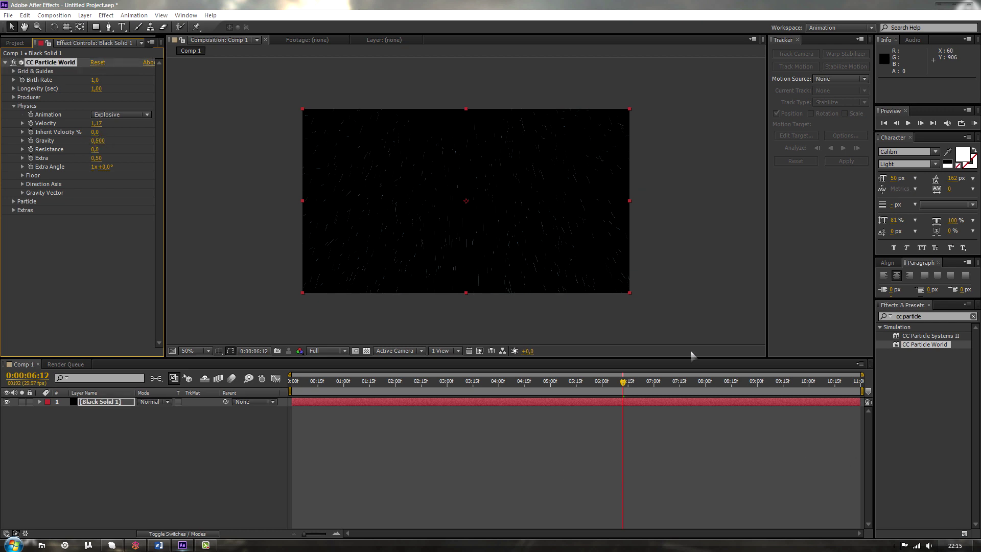
drag(627, 388, 609, 432)
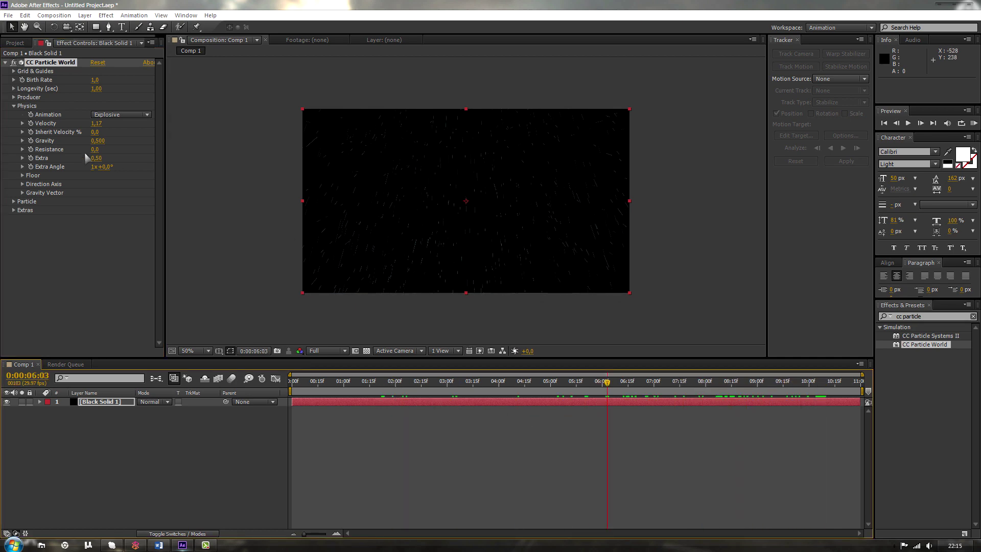
Set Resistance to 3,9 and Gravity to 1,090, then preview around the six-second mark
mouse_move(95, 149)
mouse_down()
mouse_move(81, 159)
mouse_move(94, 153)
mouse_up()
mouse_move(210, 162)
mouse_down()
mouse_move(238, 166)
mouse_move(91, 181)
mouse_up()
click(6, 186)
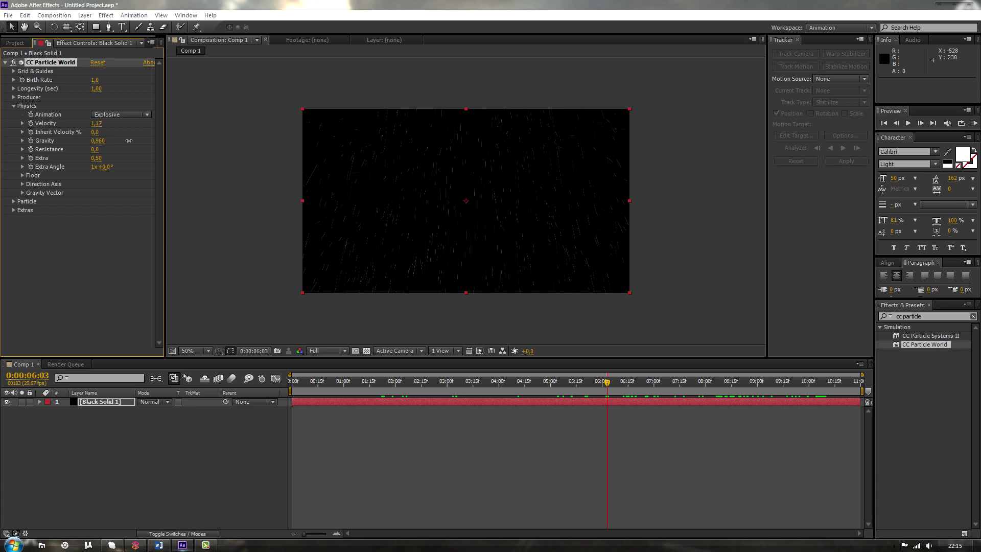
mouse_move(129, 140)
mouse_down()
mouse_move(125, 155)
mouse_move(146, 155)
mouse_up()
drag(567, 392, 691, 396)
Try the Direction Axis, Cone Axis, Twirl, Vortex, Jet Sideways and Fractal Omni animation types
scroll(538, 243, up, 2)
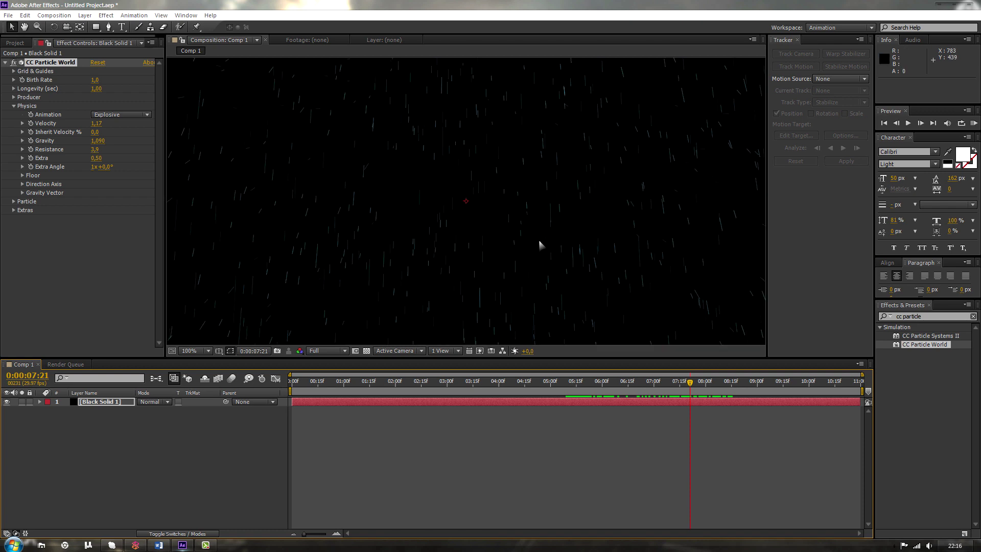
scroll(542, 245, down, 2)
click(139, 115)
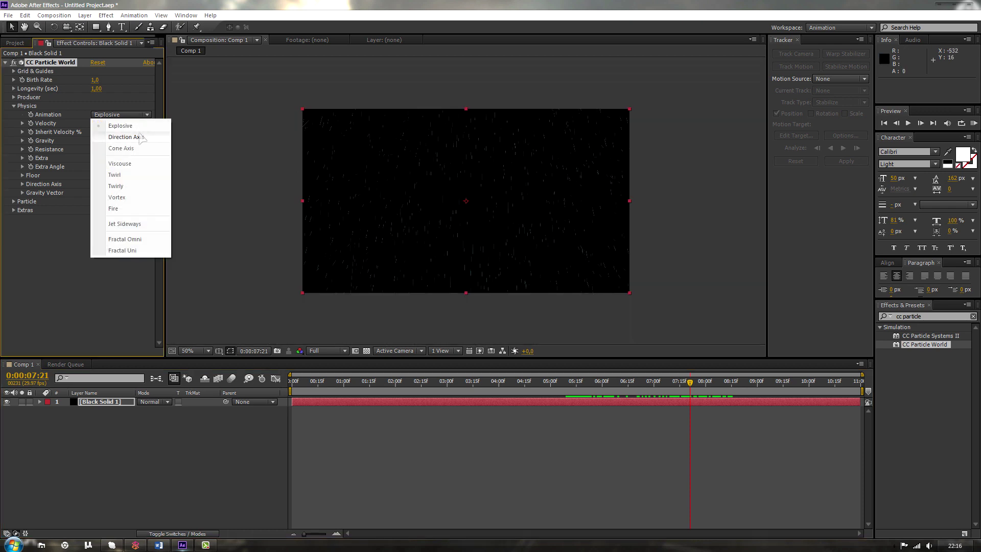
click(140, 137)
click(139, 115)
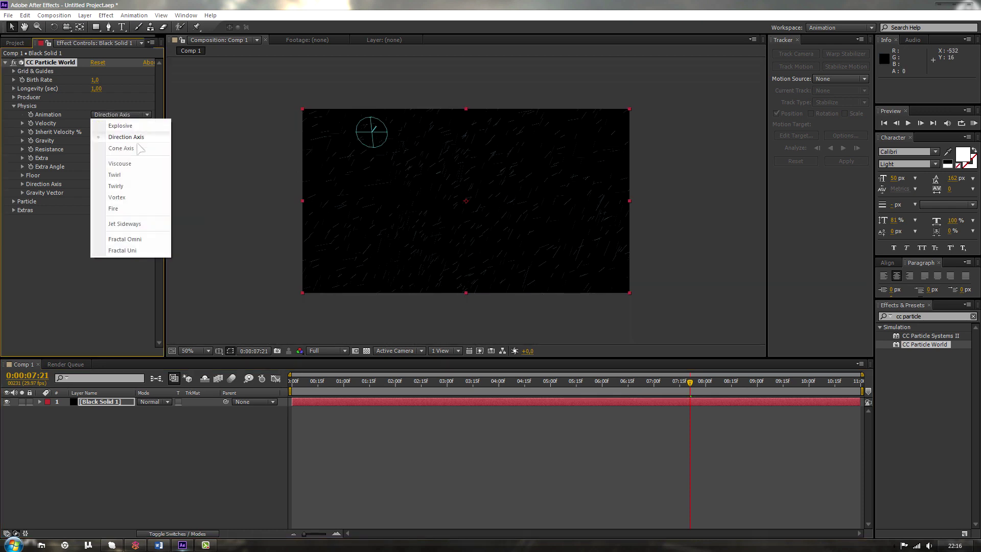
click(128, 149)
click(136, 117)
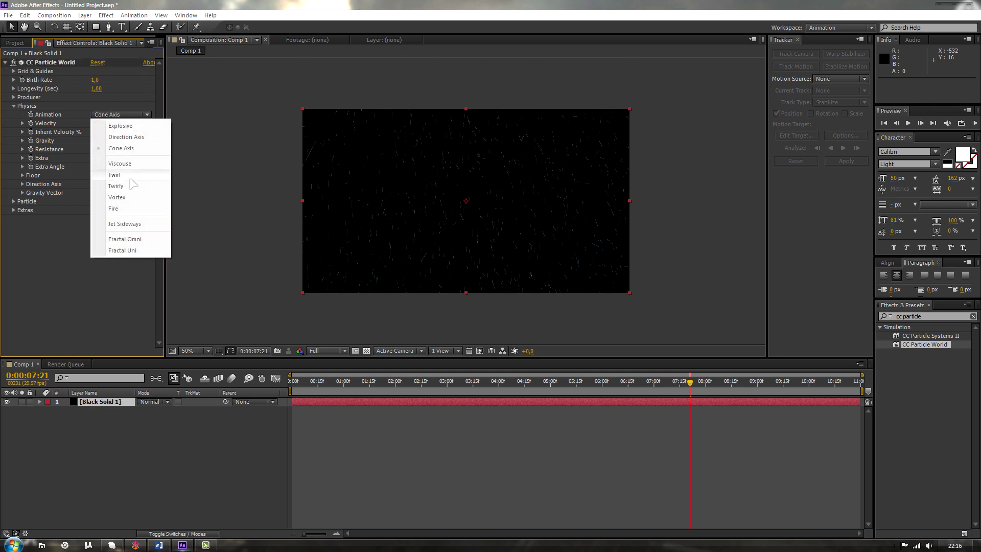
click(123, 175)
click(139, 115)
click(137, 196)
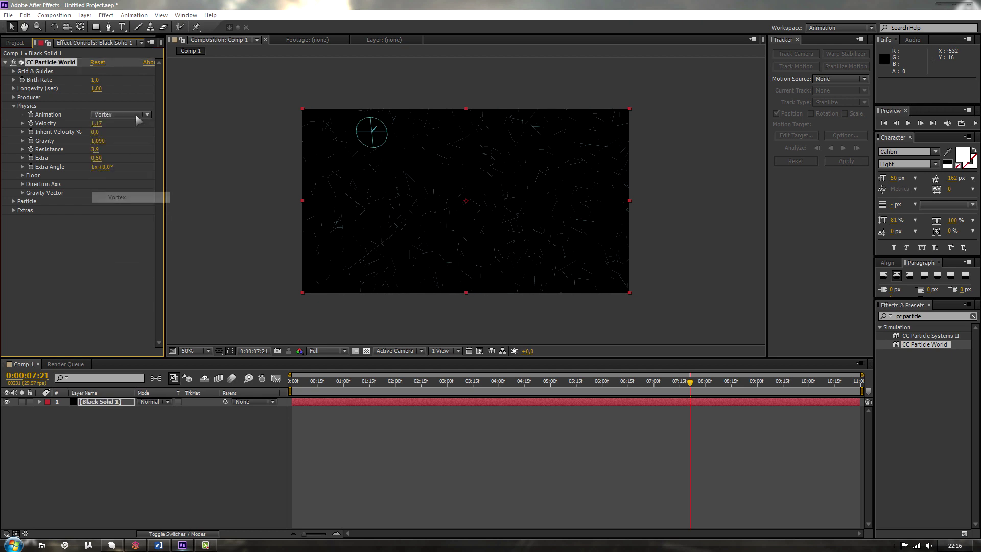
click(139, 116)
click(125, 224)
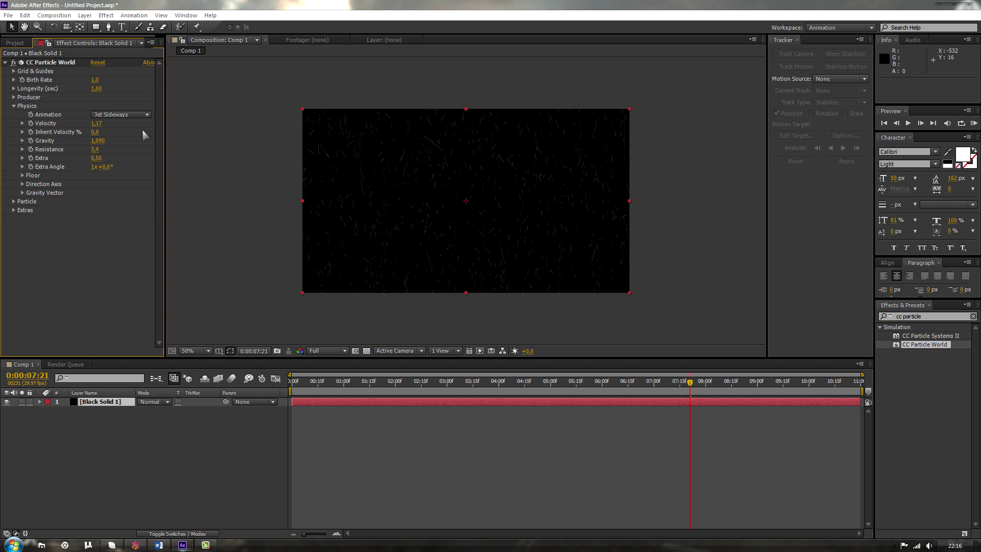
click(134, 115)
click(127, 233)
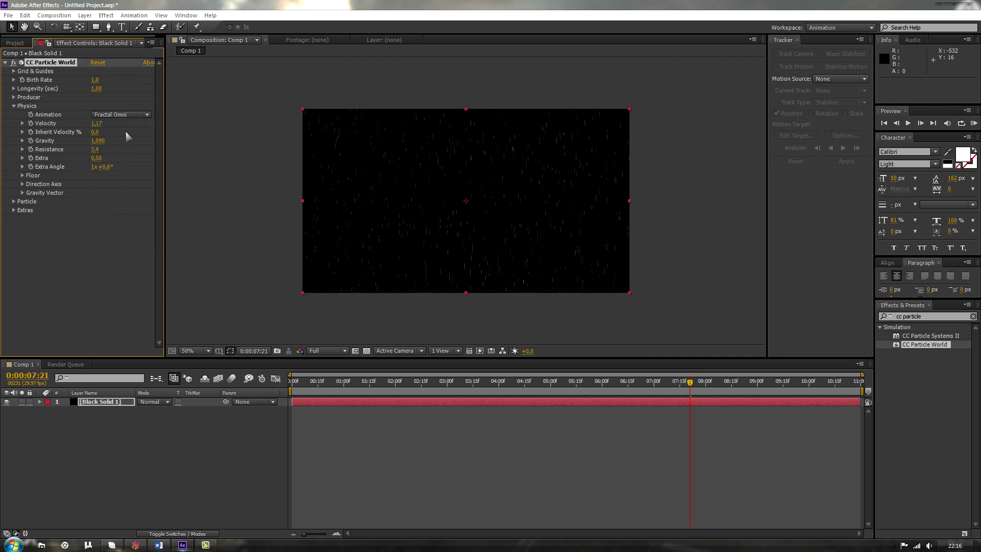
Check the rain at frame 06:23 and choose the Direction Axis animation
click(130, 115)
drag(485, 392, 643, 418)
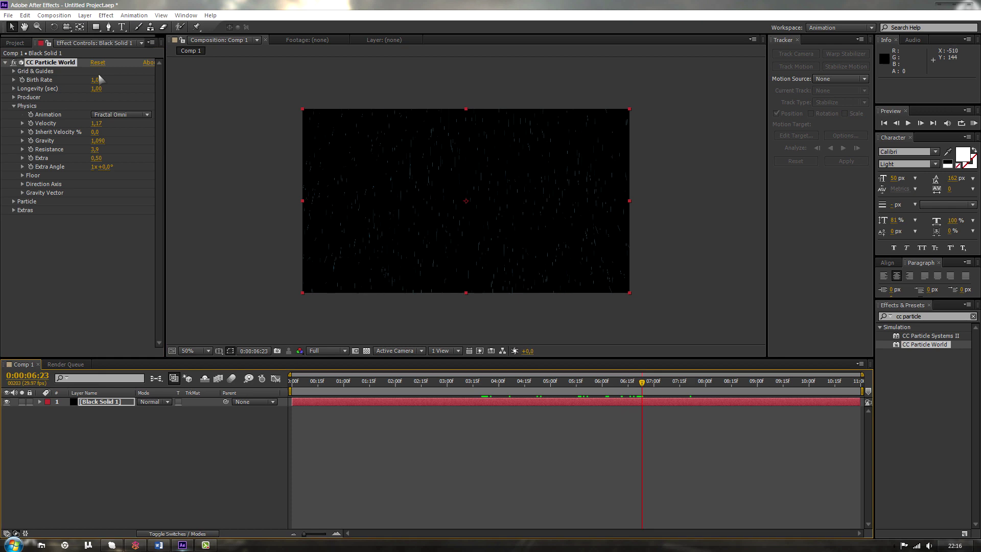
click(131, 115)
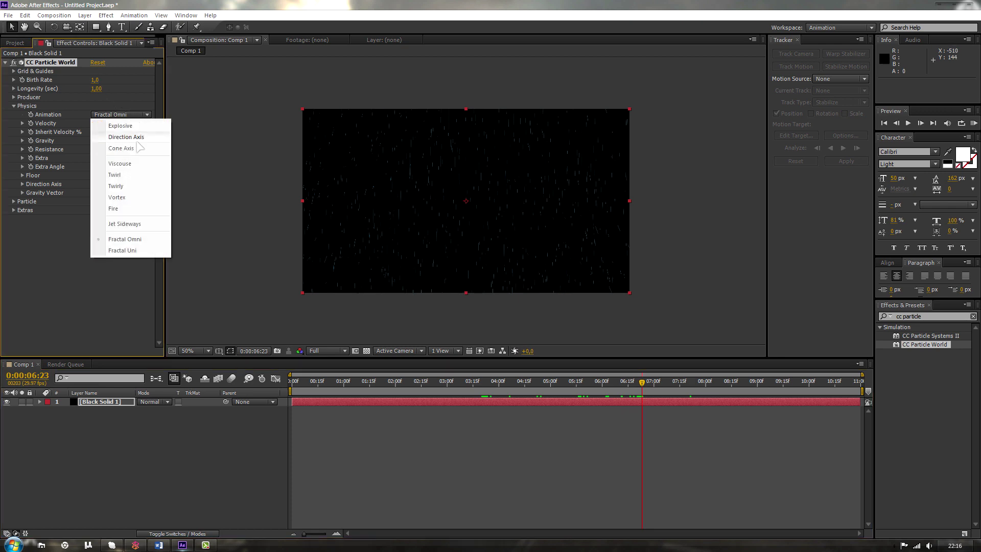
click(136, 115)
click(115, 132)
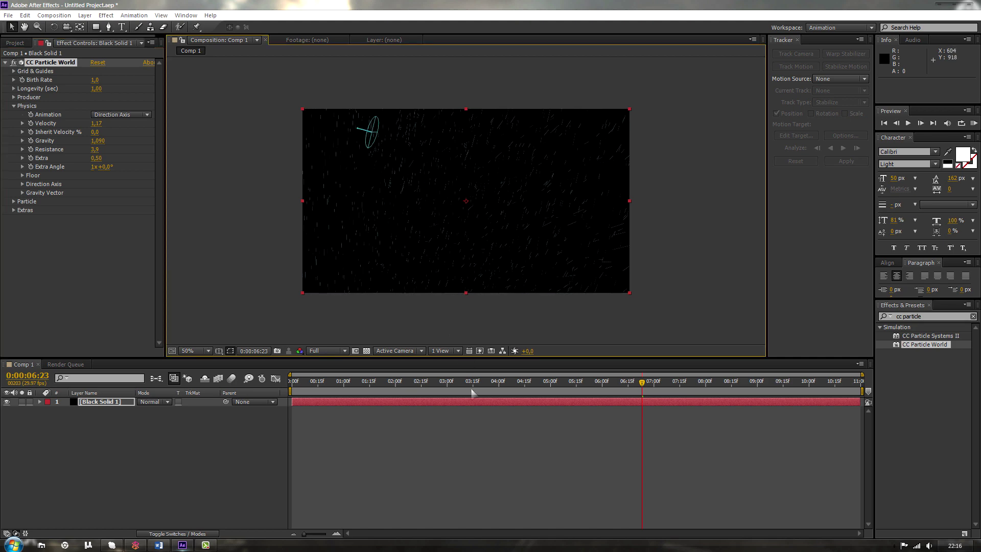
Lower Velocity, raise Gravity to 2,840, and tilt the emitter so rain falls more vertically
drag(475, 392, 605, 409)
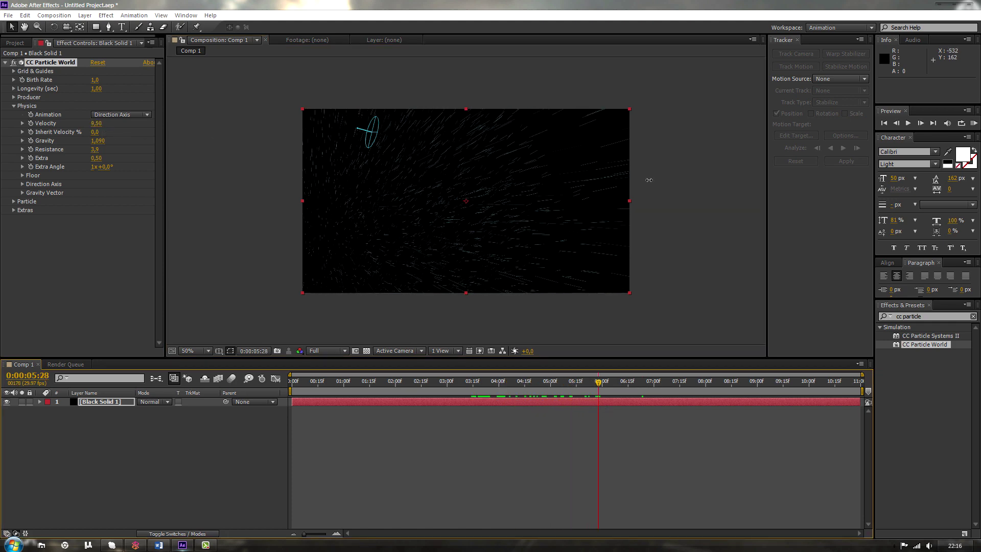
drag(226, 215, 151, 209)
drag(97, 141, 153, 151)
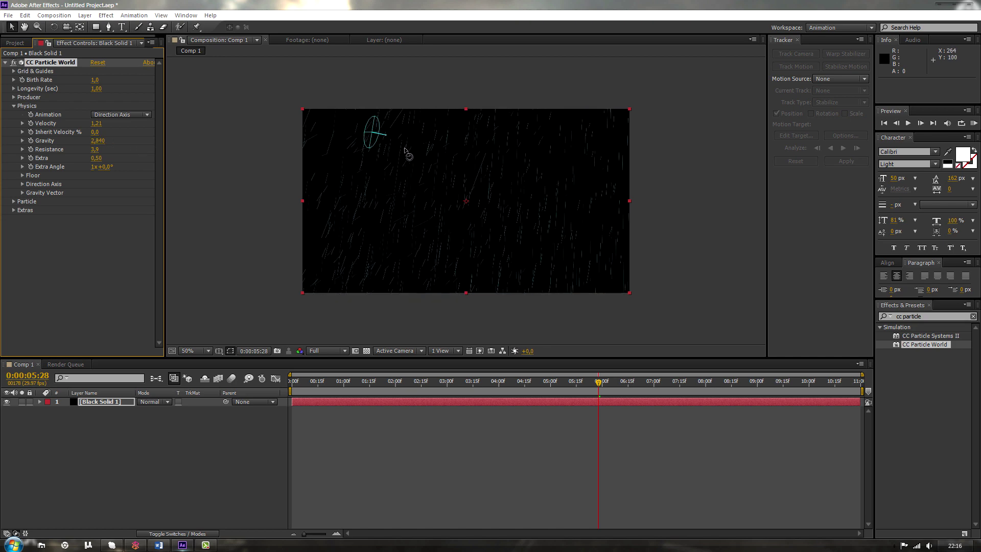
drag(379, 158, 563, 385)
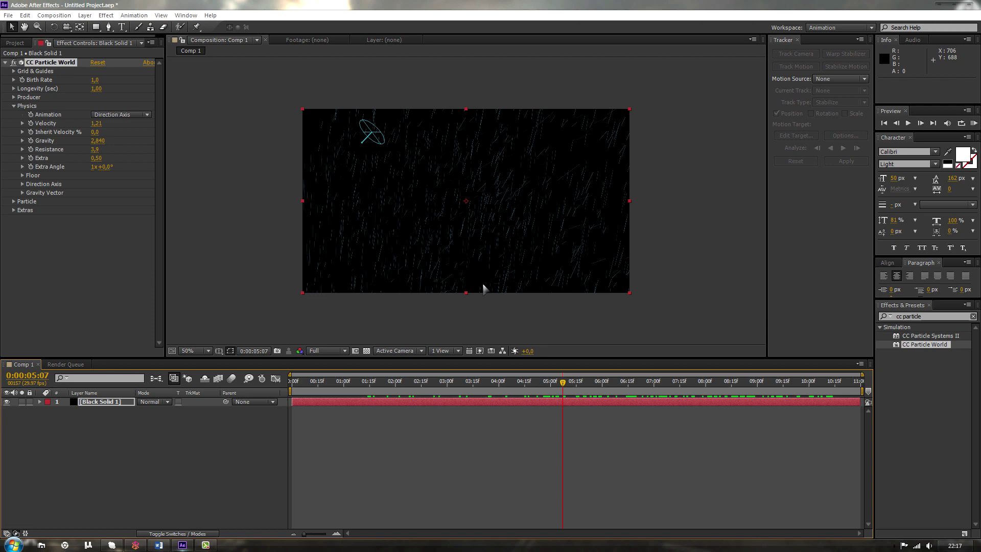
Lower the Floor Position below zero, set Extra to -0,42, and raise Velocity again
key(period)
key(comma)
click(23, 176)
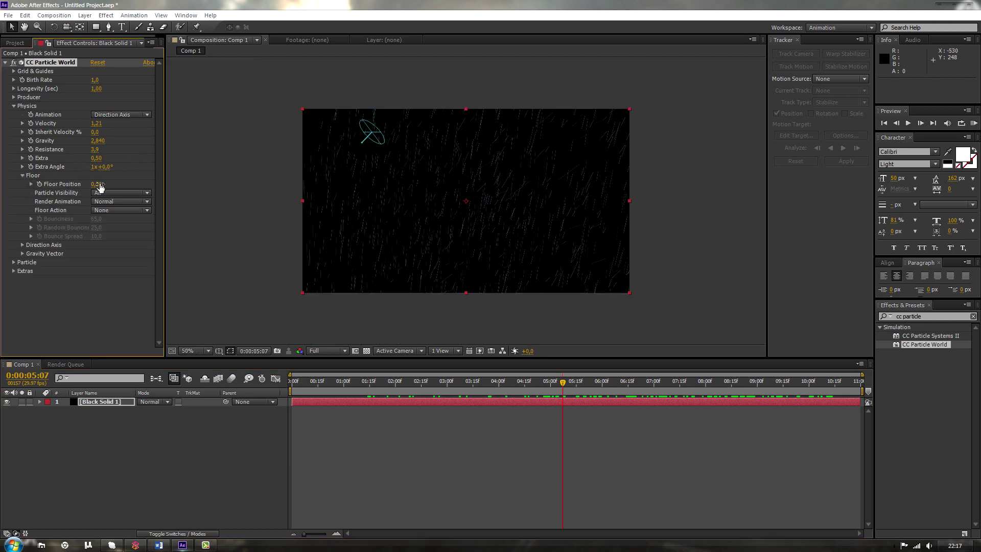
drag(225, 200, 93, 195)
click(25, 179)
click(23, 176)
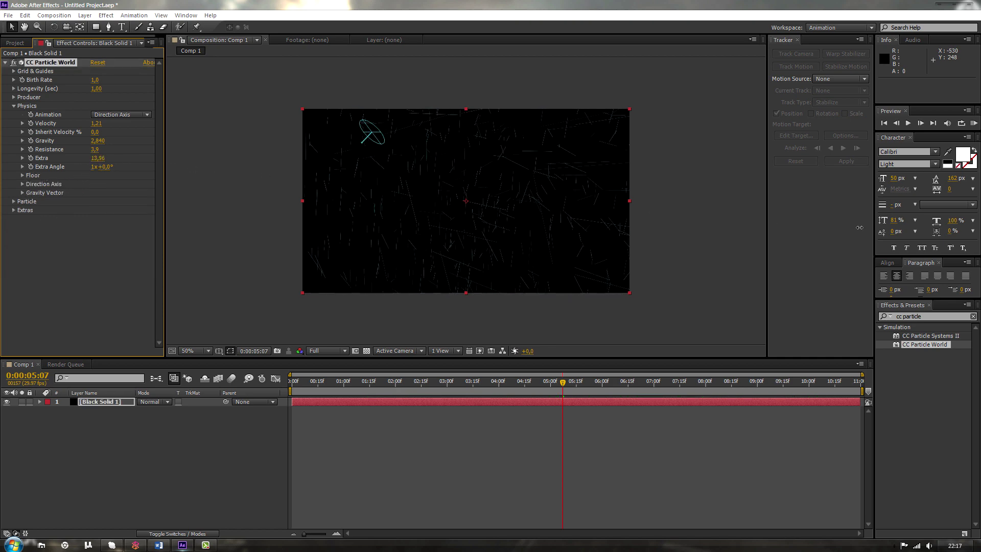
drag(433, 238, 54, 247)
drag(147, 250, 148, 250)
mouse_move(96, 123)
mouse_down()
mouse_move(263, 142)
mouse_move(166, 151)
mouse_up()
Switch back to Explosive and rough in Velocity, Gravity around 6,560 and Resistance around 11,9
click(126, 115)
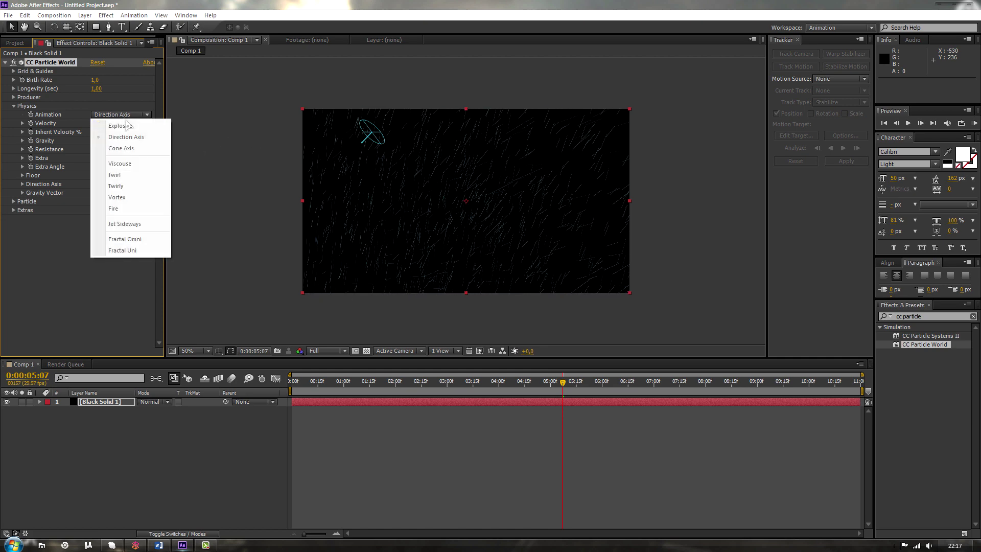
click(105, 123)
drag(97, 126, 140, 128)
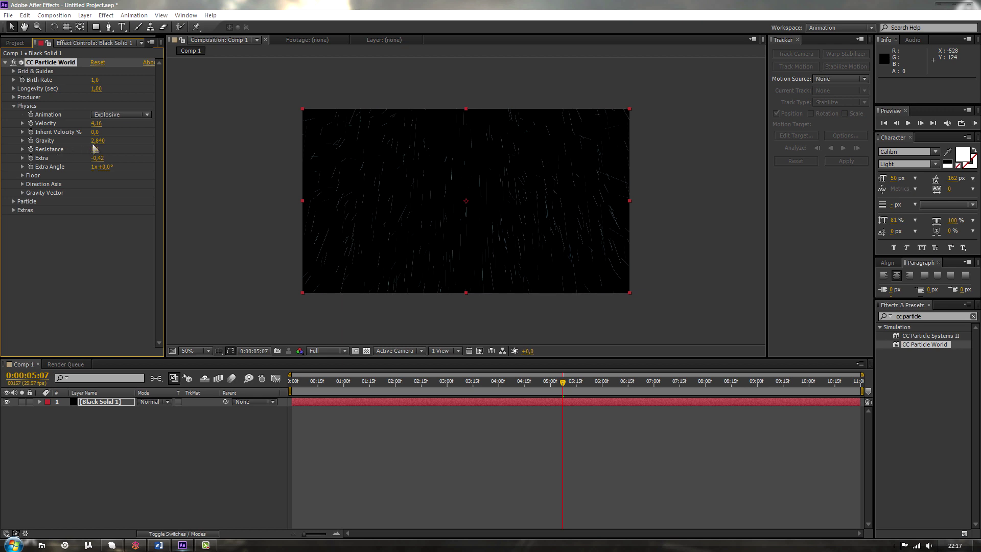
drag(94, 148, 61, 150)
drag(557, 404, 638, 415)
drag(98, 141, 301, 170)
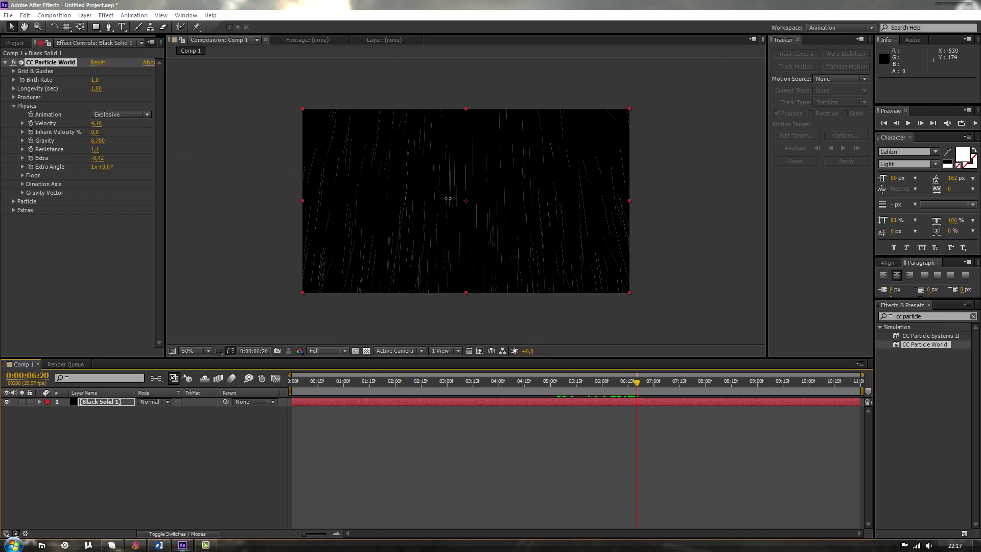
drag(448, 199, 376, 201)
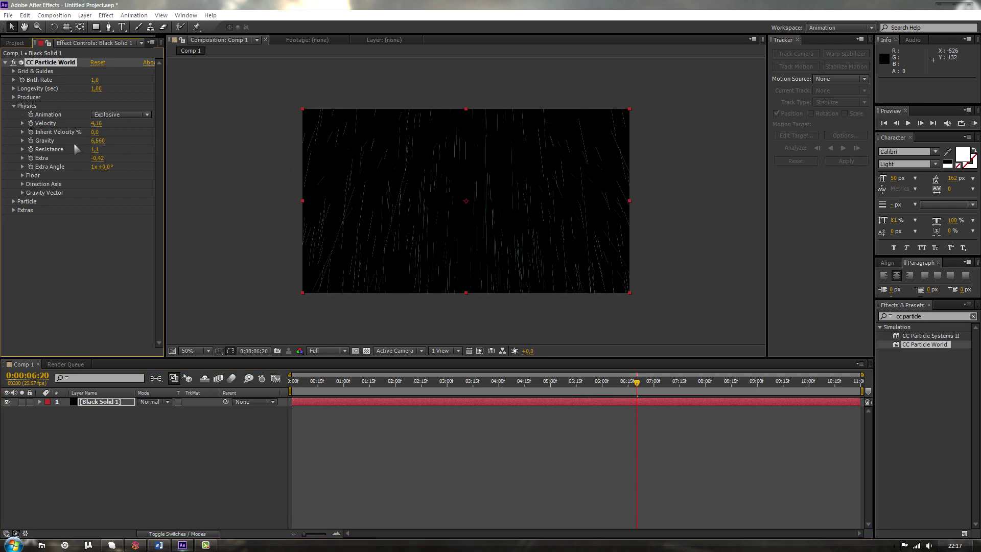
drag(95, 149, 171, 159)
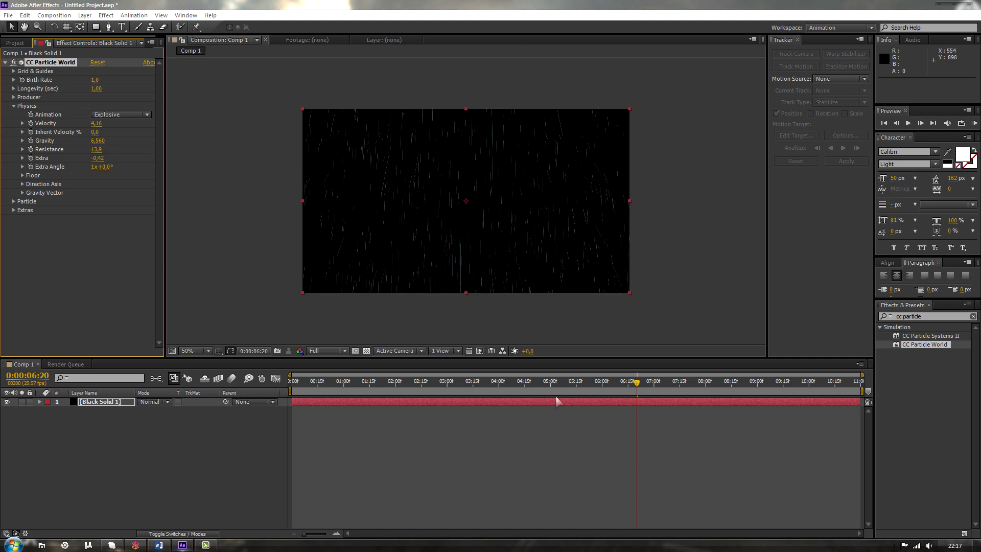
drag(571, 384, 617, 396)
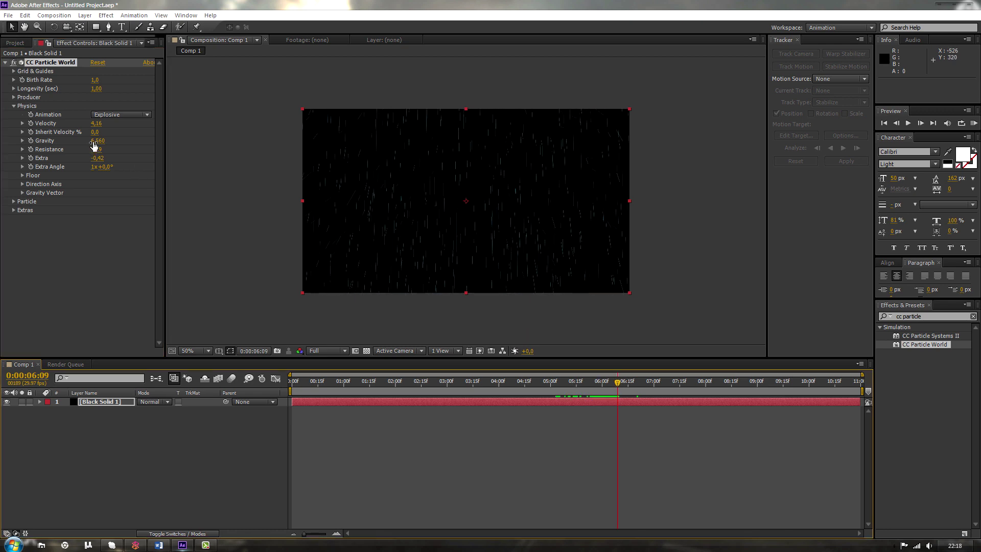
Enter exact values: Velocity 4,00, Gravity 6,500, Resistance 13,0 and Extra 0,00
click(95, 123)
text(4)
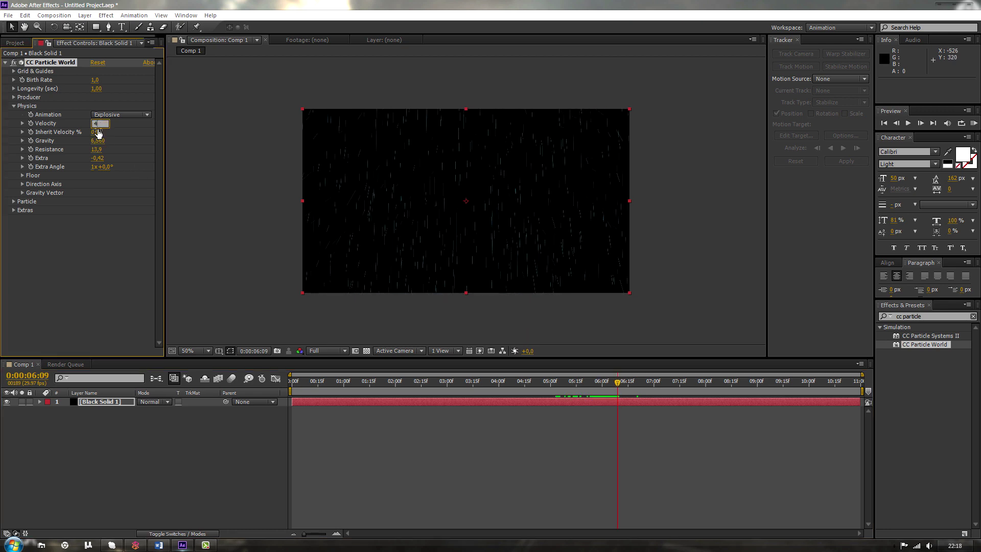
click(97, 140)
text(6)
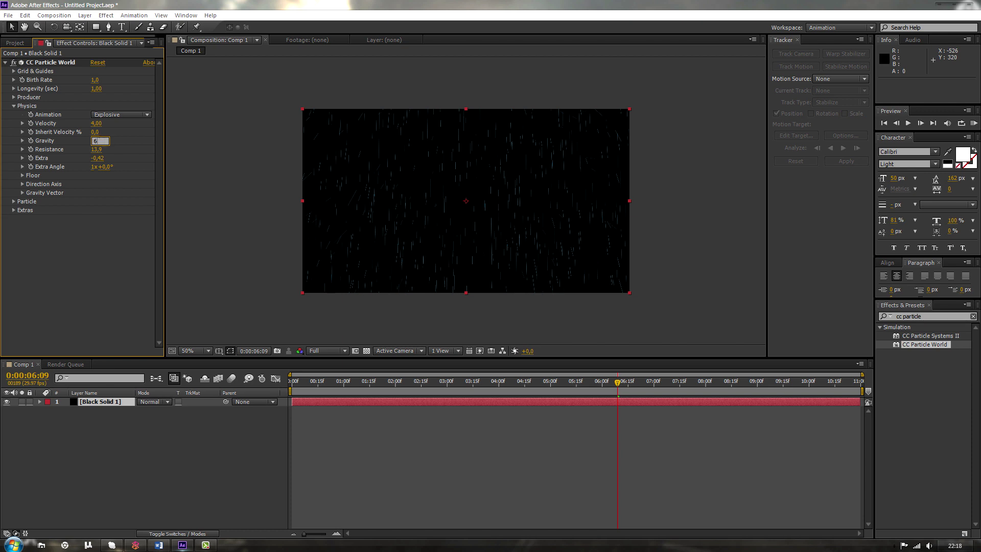
text(.5)
key(BackSpace)
key(BackSpace)
text(,5)
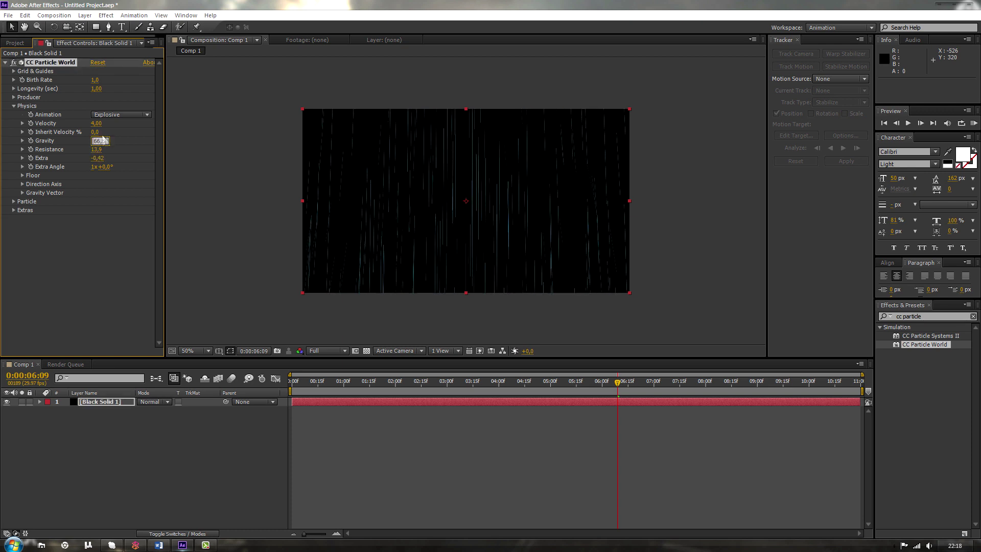
key(Return)
click(99, 149)
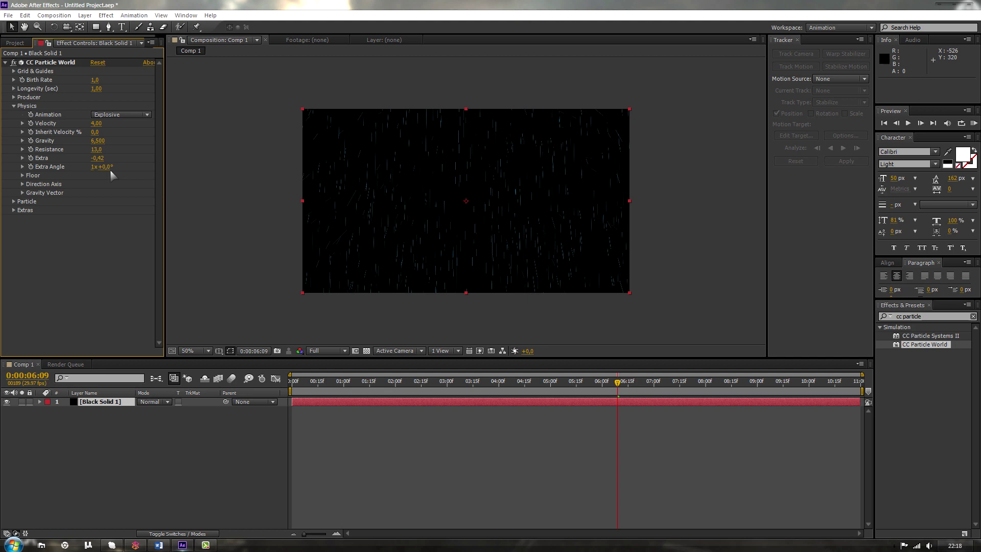
key(Tab)
text(,)
key(Return)
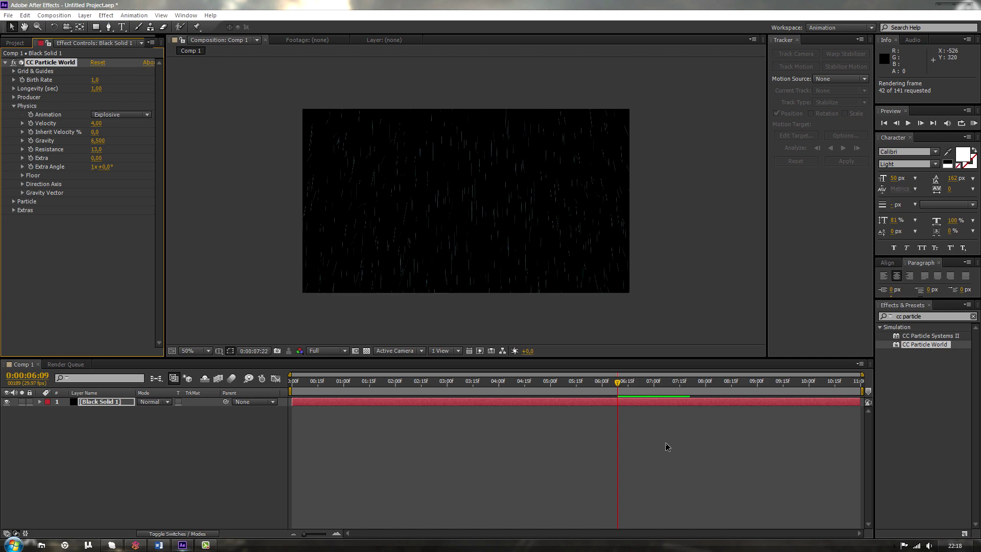
Stop the preview, collapse Physics, and set particle Longevity to 20,32 seconds
click(637, 383)
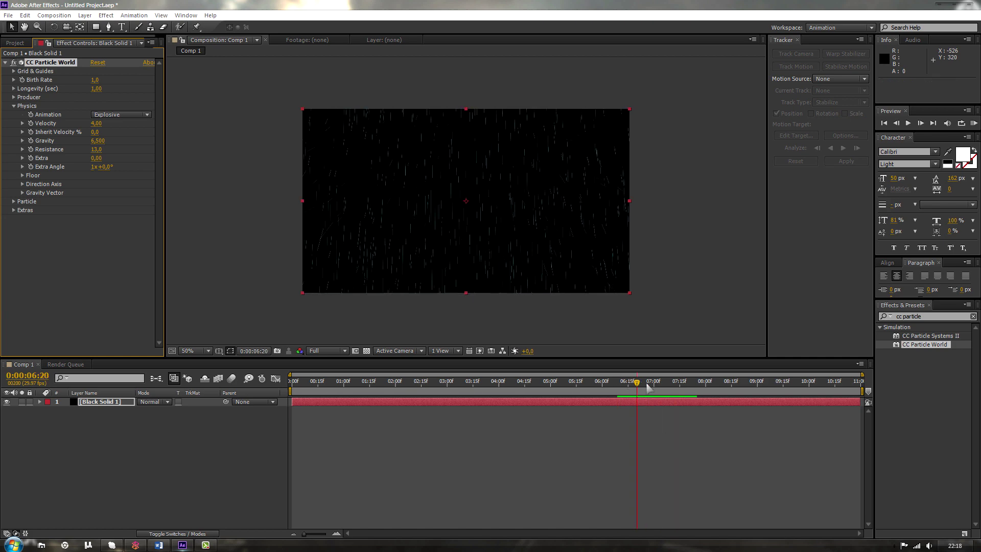
drag(649, 389, 683, 386)
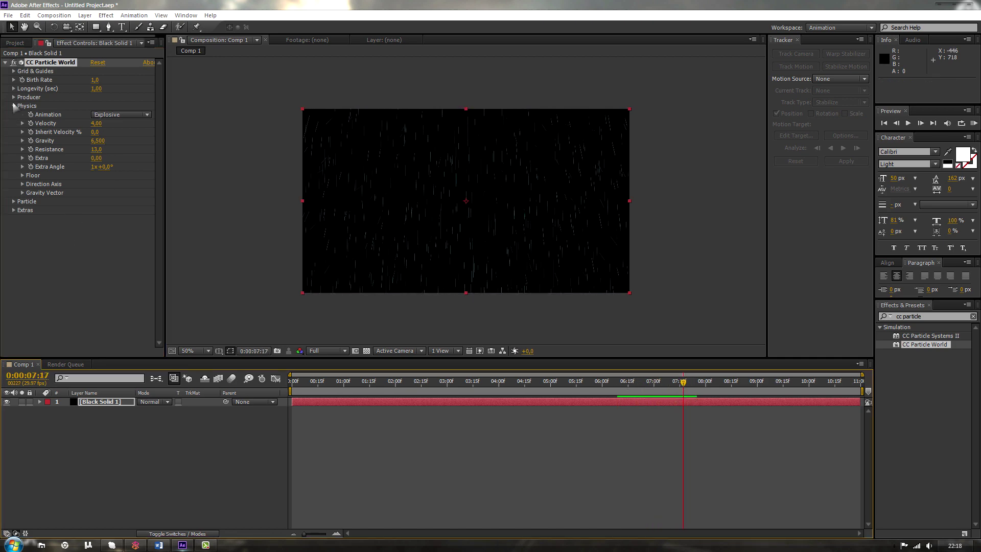
click(14, 106)
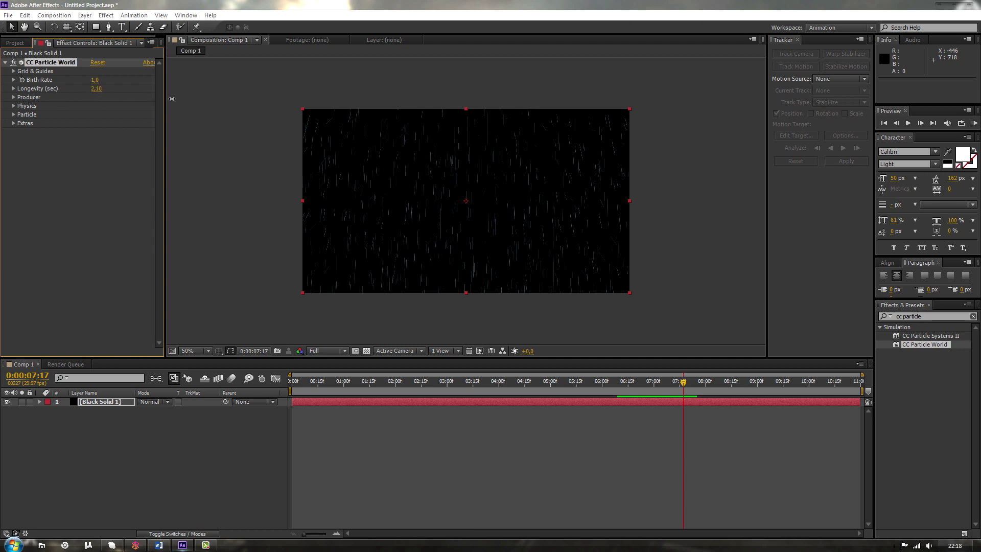
drag(117, 109, 45, 116)
drag(78, 119, 241, 124)
drag(408, 386, 557, 385)
scroll(470, 273, up, 2)
scroll(473, 271, down, 2)
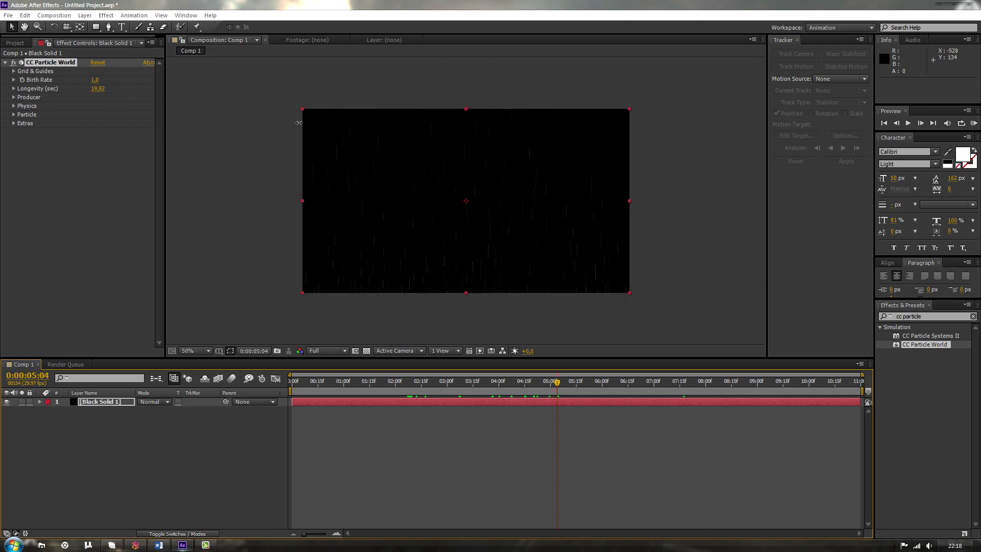
drag(318, 121, 359, 175)
drag(557, 382, 697, 398)
Lower the Birth Rate to 0,4 for sparser drops, previewing through to 09:01
drag(112, 80, 128, 142)
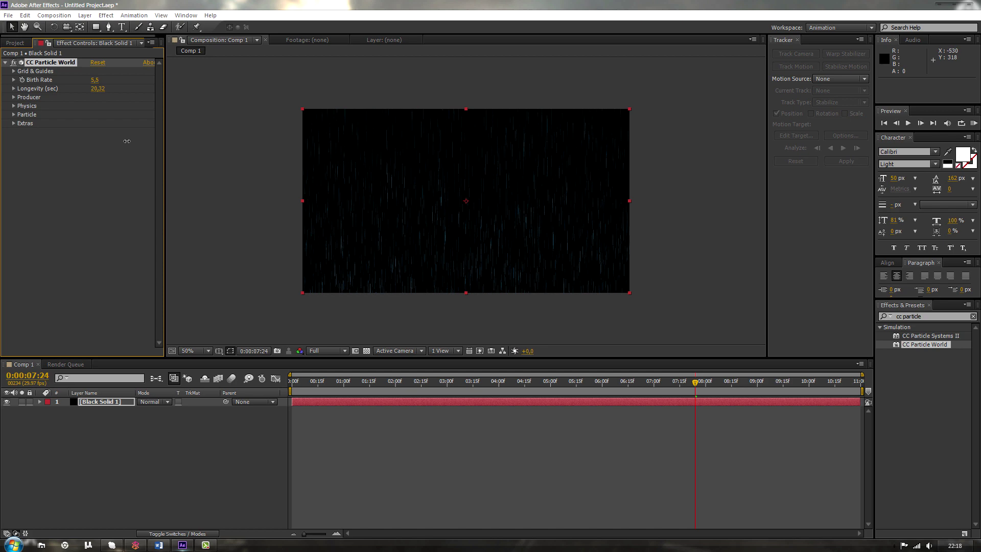
drag(478, 383, 524, 383)
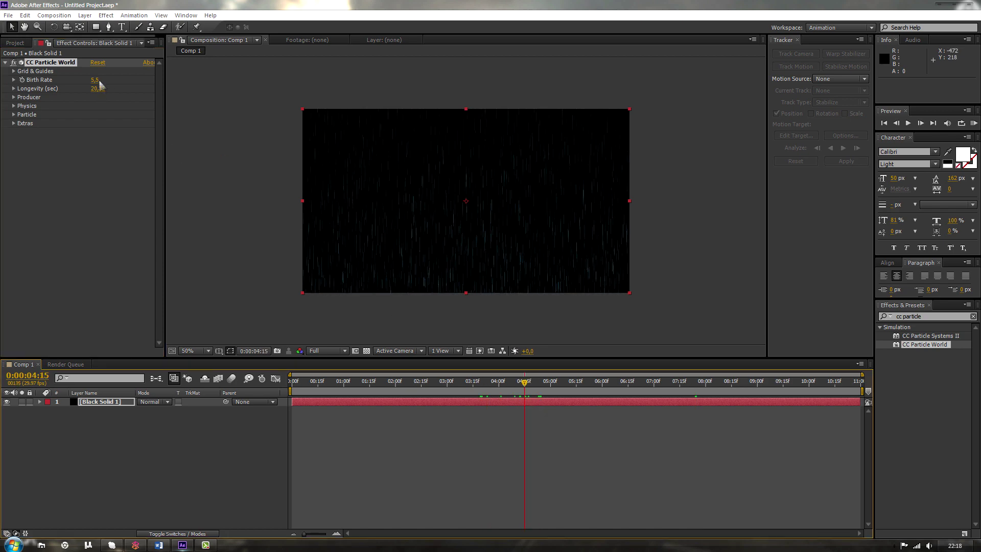
drag(100, 83, 86, 81)
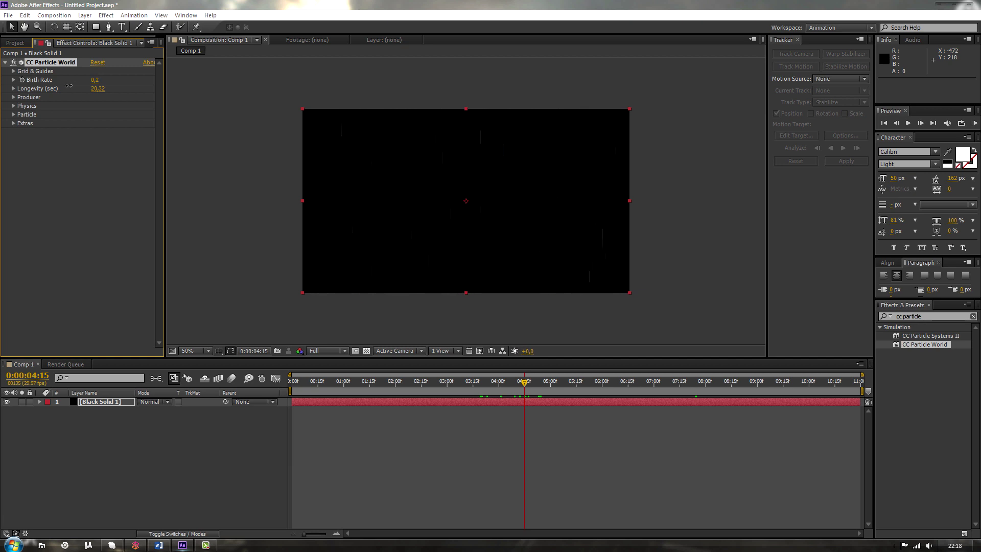
drag(504, 385, 454, 399)
drag(391, 398, 759, 430)
Create a new adjustment layer and apply Video Copilot's Optical Flares to it
click(759, 429)
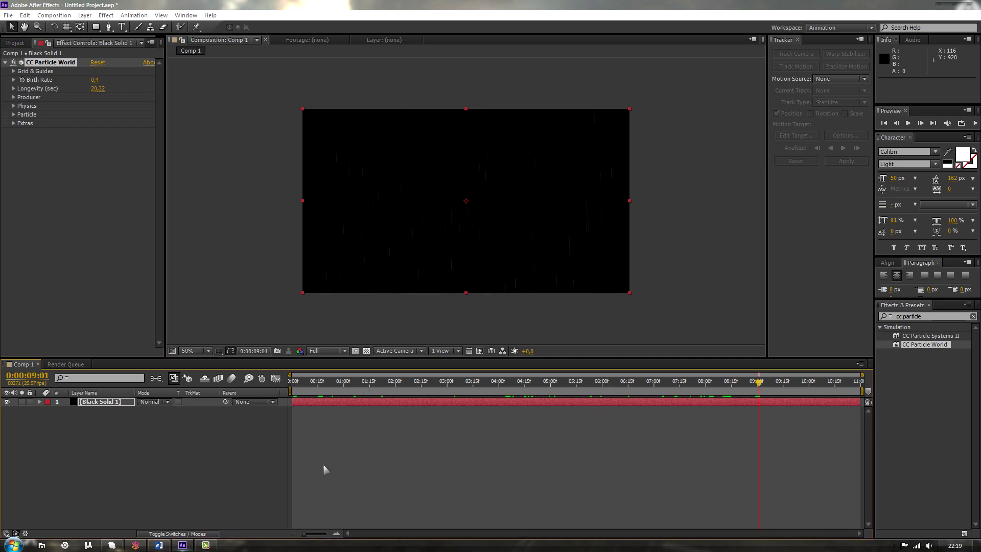
click(85, 15)
mouse_move(90, 28)
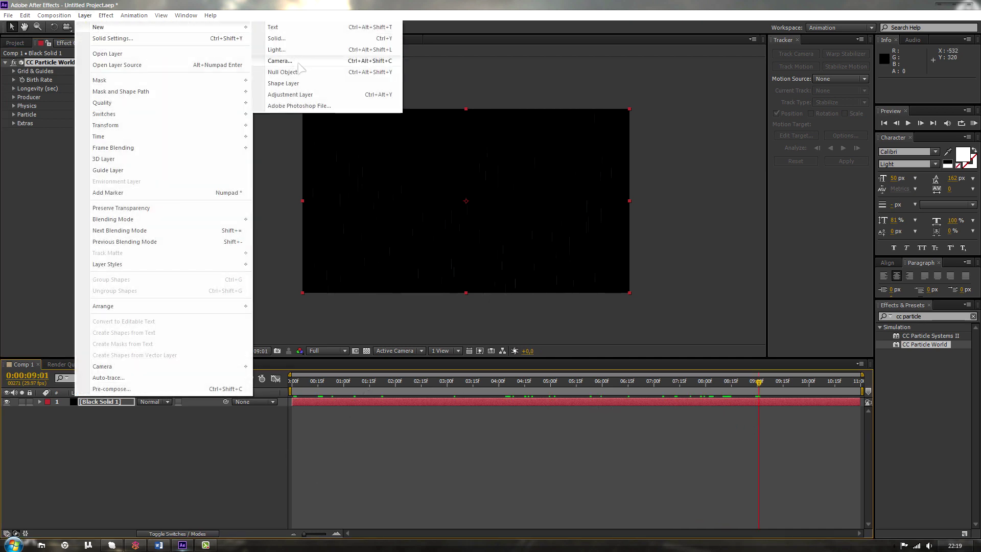
click(306, 96)
click(106, 15)
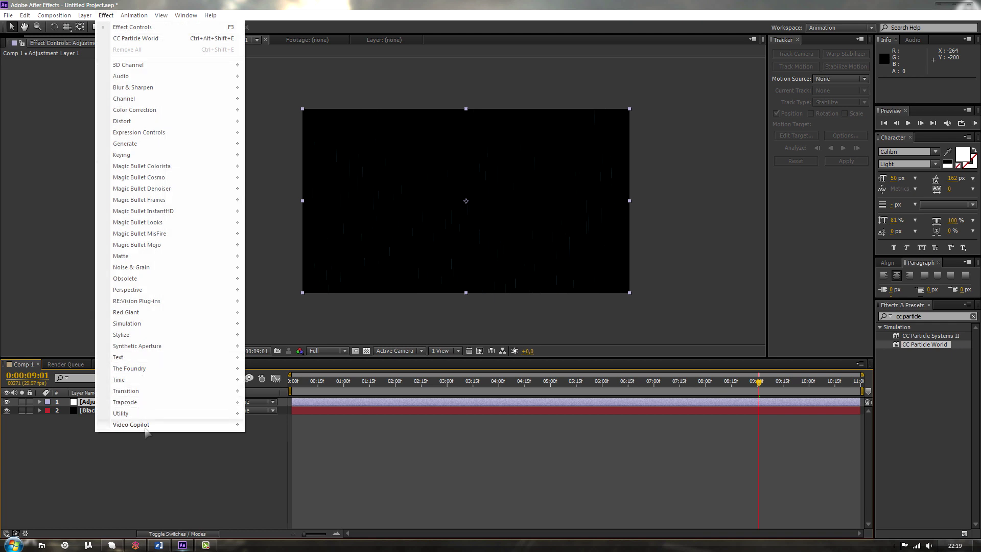
mouse_move(147, 425)
click(286, 436)
Set the Optical Flares Render Mode to Over Original
click(124, 215)
click(120, 254)
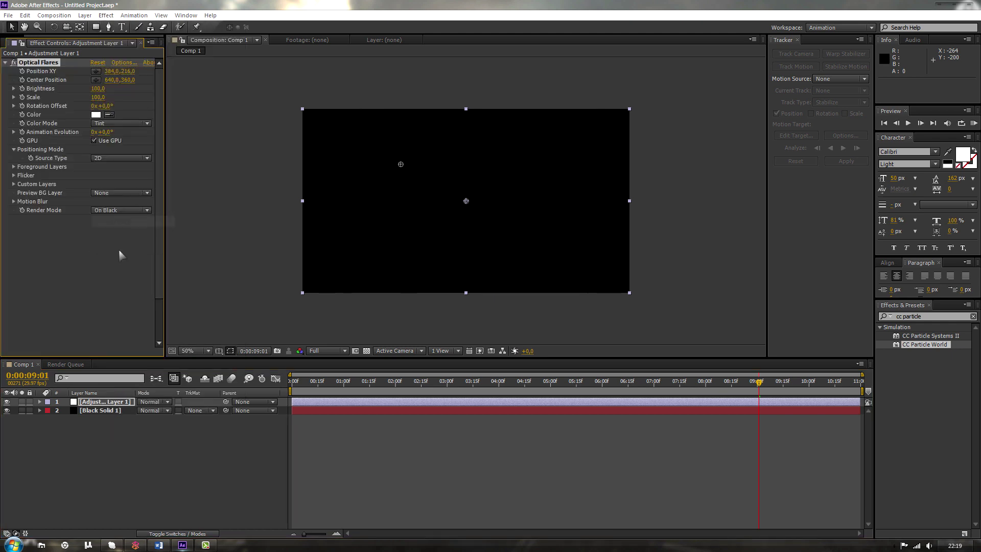
click(123, 214)
click(122, 219)
click(124, 215)
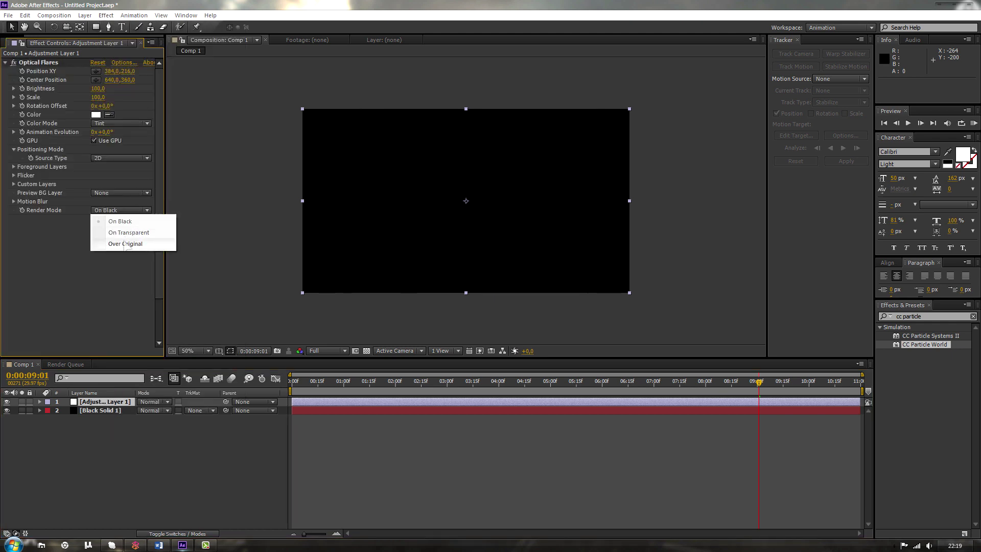
click(115, 243)
Add a new black solid, send it beneath all layers, then reselect Adjustment Layer 1
click(85, 15)
mouse_move(90, 26)
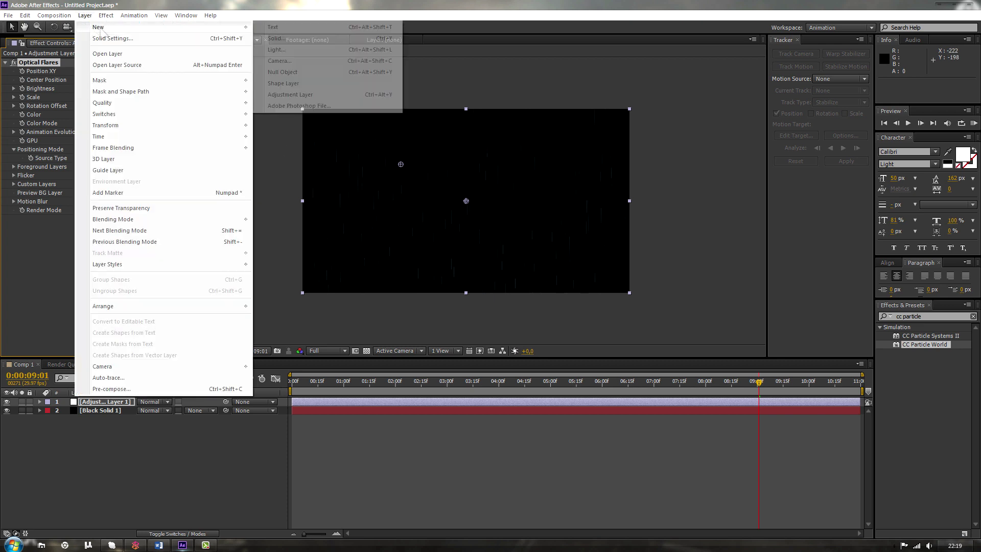
click(294, 39)
key(Return)
key(ctrl+bracketleft)
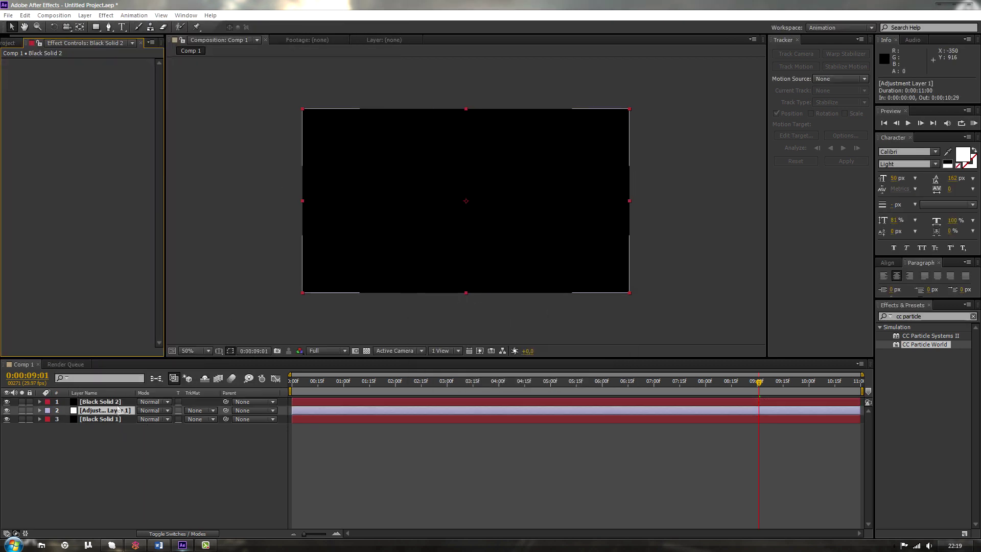
key(ctrl+bracketleft)
click(102, 402)
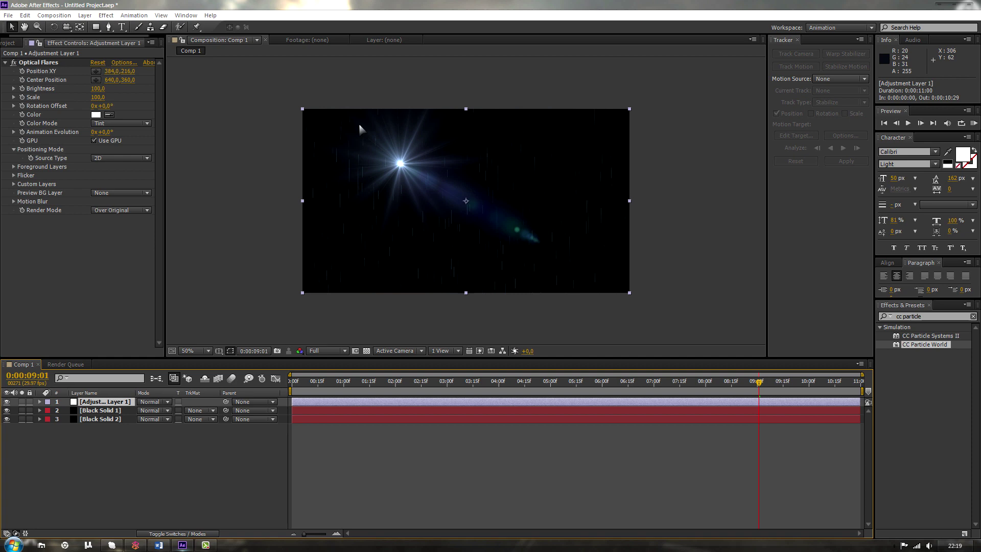
Load the Blue Spark preset in the Optical Flares editor and accept it
click(111, 70)
click(122, 63)
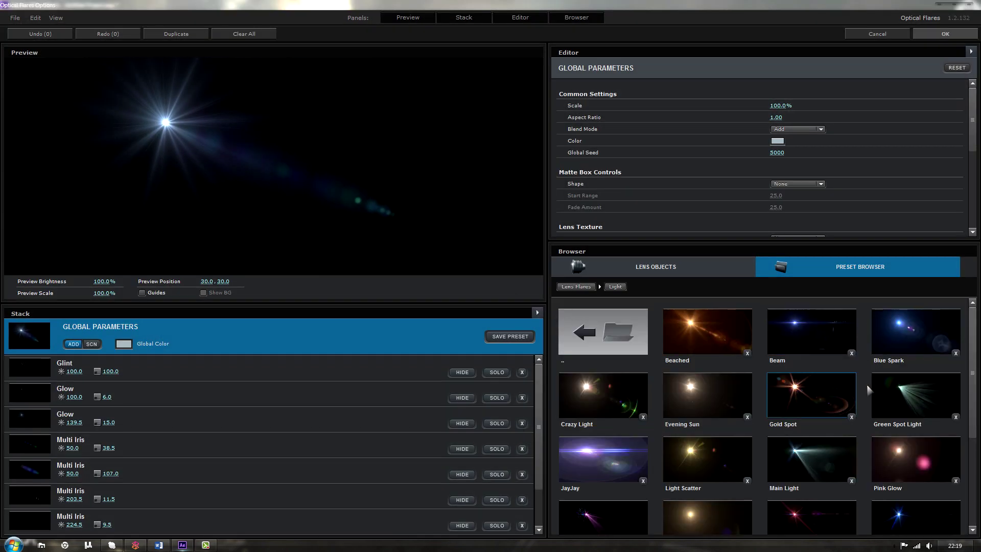
click(915, 331)
drag(262, 149, 808, 172)
click(926, 35)
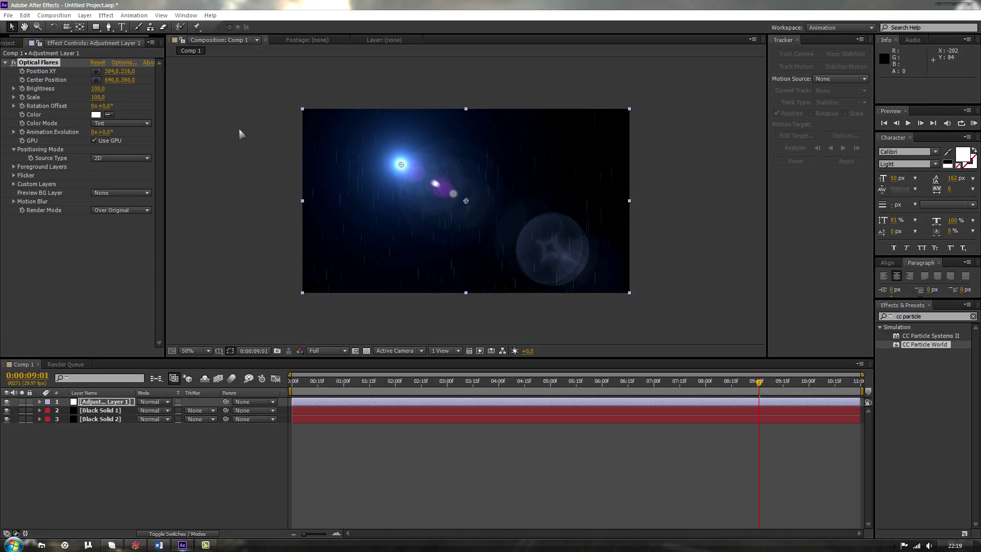
Place the flare at the comp's upper left with its center far off the upper right
drag(401, 164, 444, 312)
drag(466, 201, 920, 1)
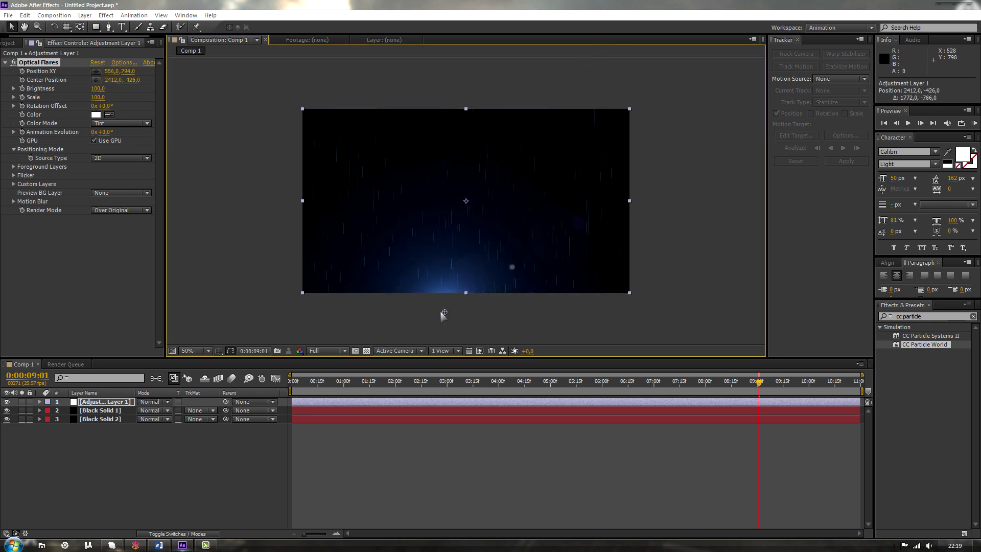
drag(443, 315, 282, 126)
key(comma)
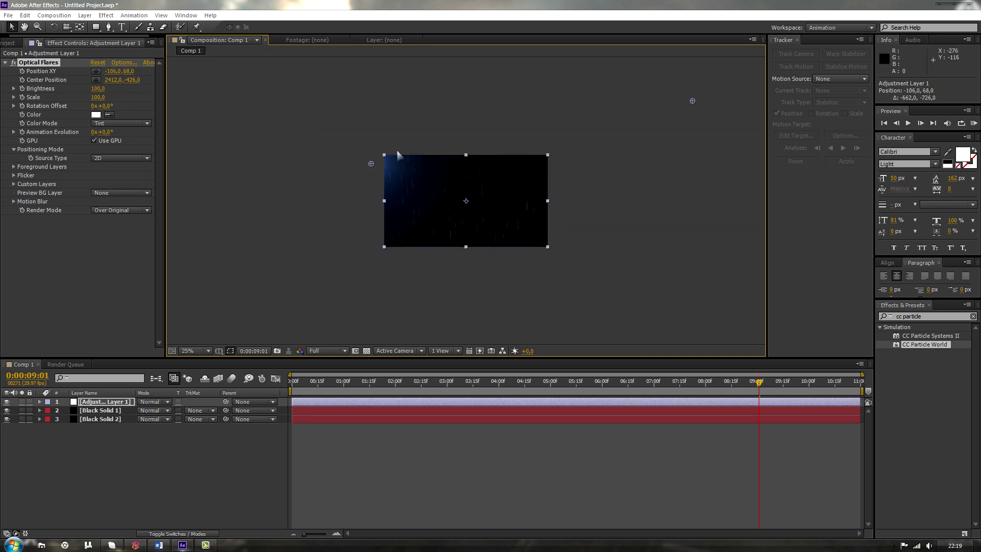
drag(693, 102, 708, 110)
key(period)
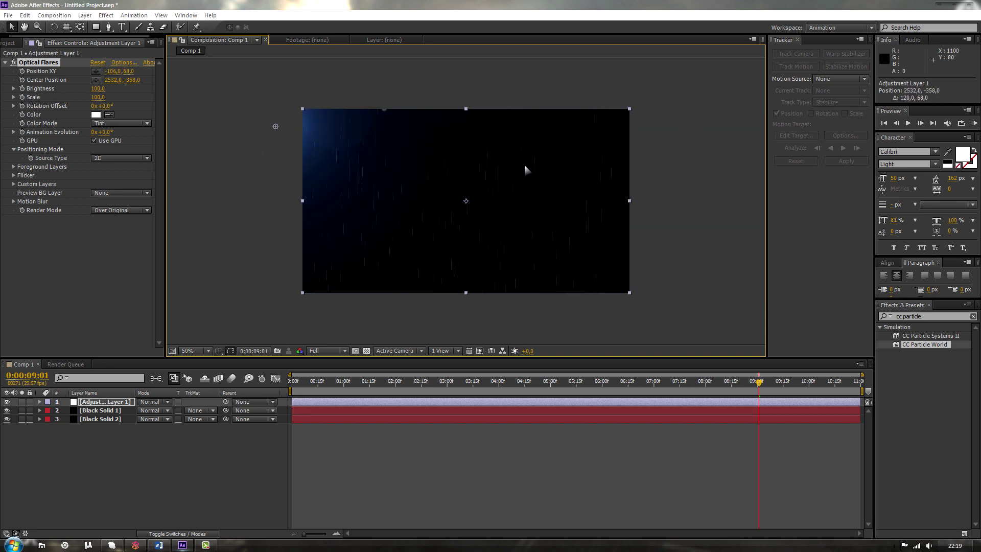
key(period)
key(comma)
Apply Fast Blur at Blurriness 1 to the adjustment layer and scrub back to 02:07 to preview
click(84, 16)
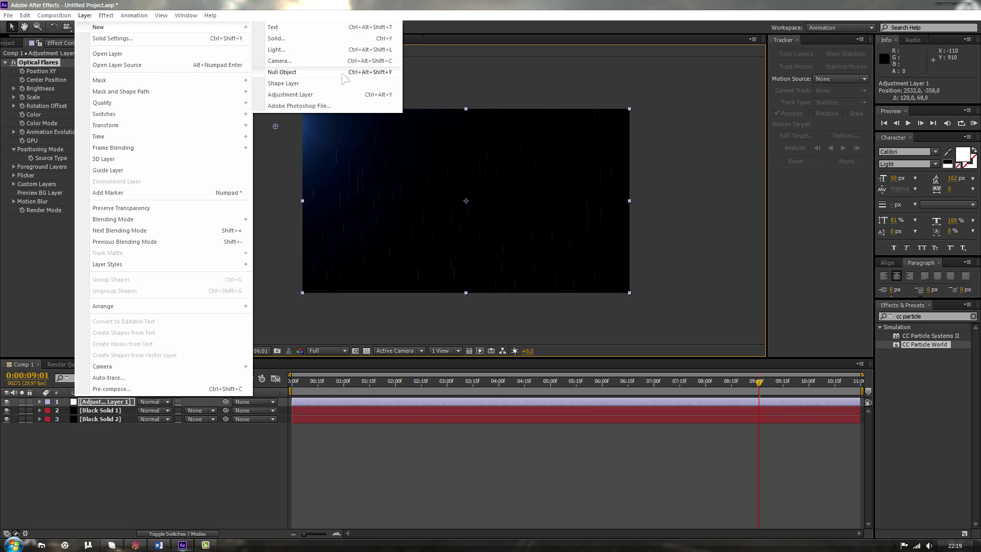
mouse_move(107, 20)
mouse_move(125, 89)
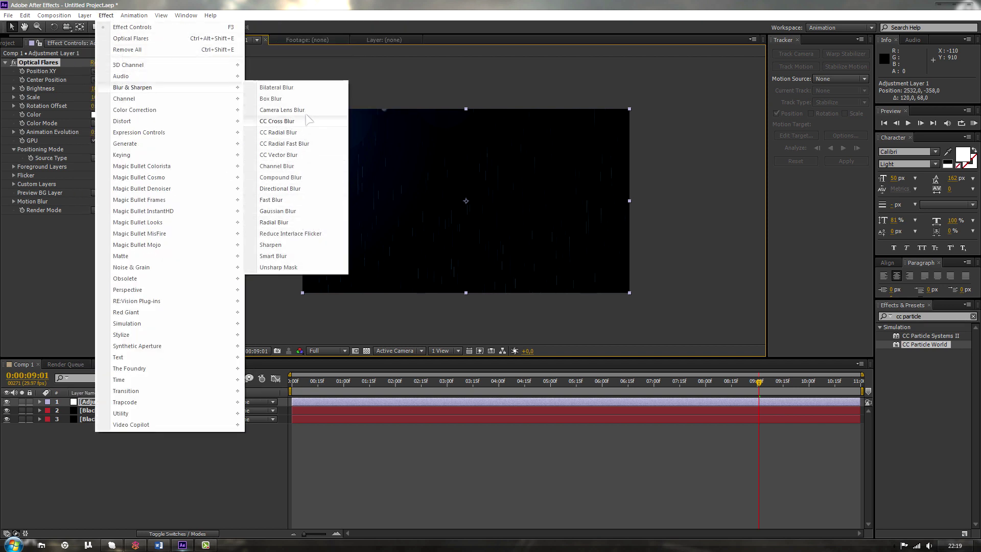
click(293, 201)
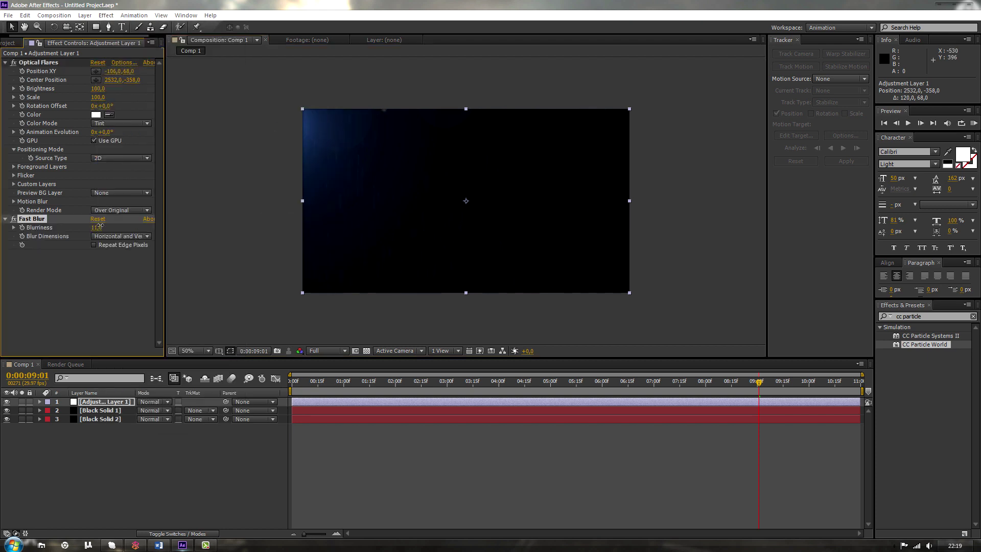
click(96, 228)
text(1)
key(Return)
key(slash)
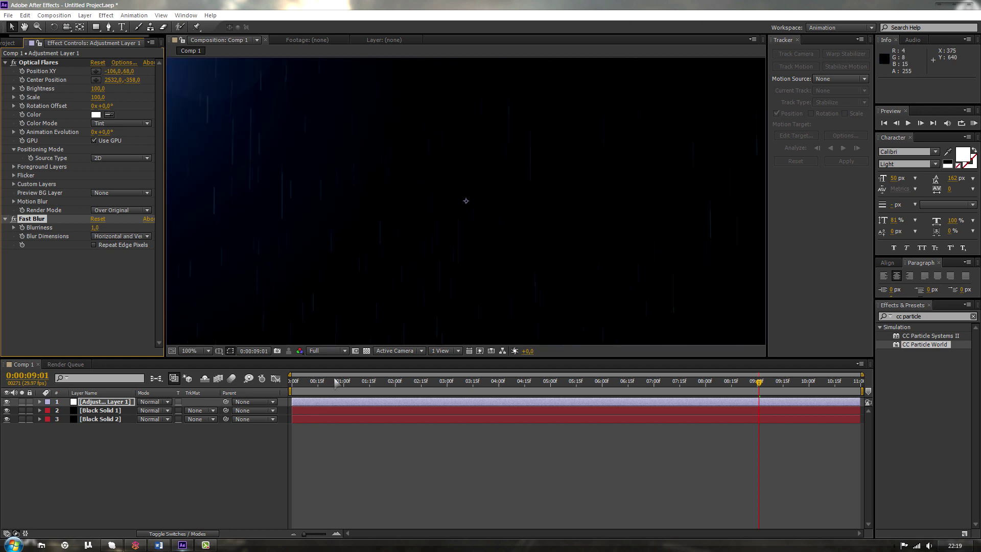
drag(338, 382, 481, 382)
key(comma)
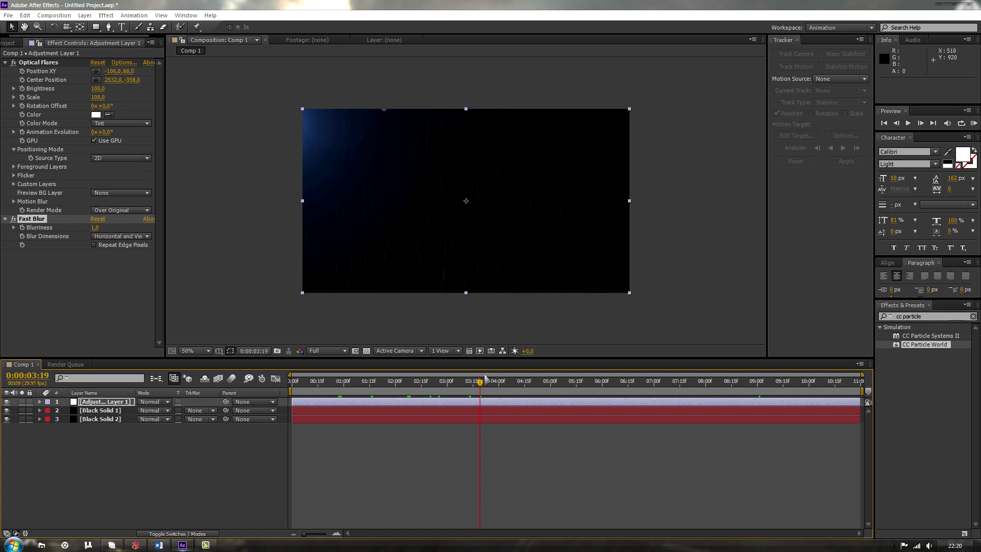
click(292, 436)
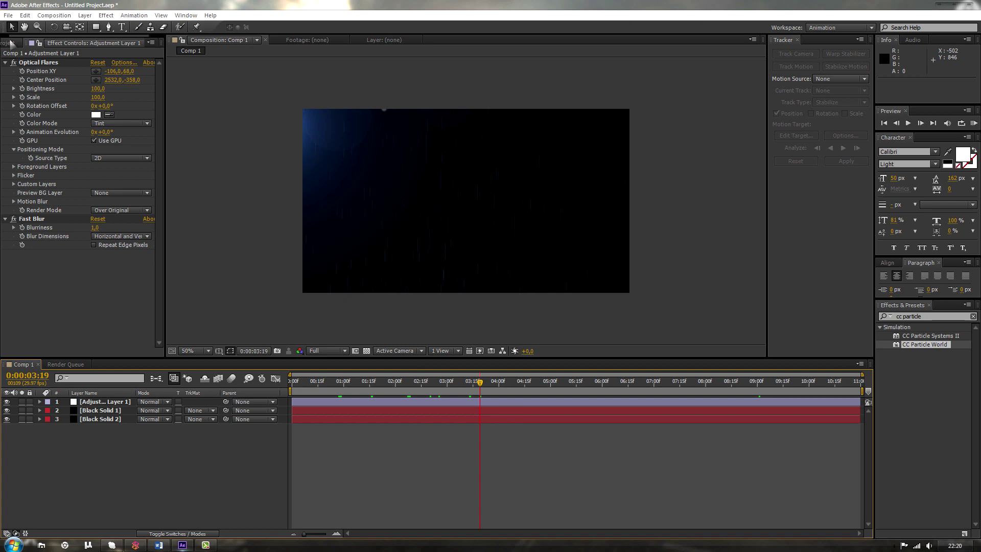
click(11, 43)
click(66, 43)
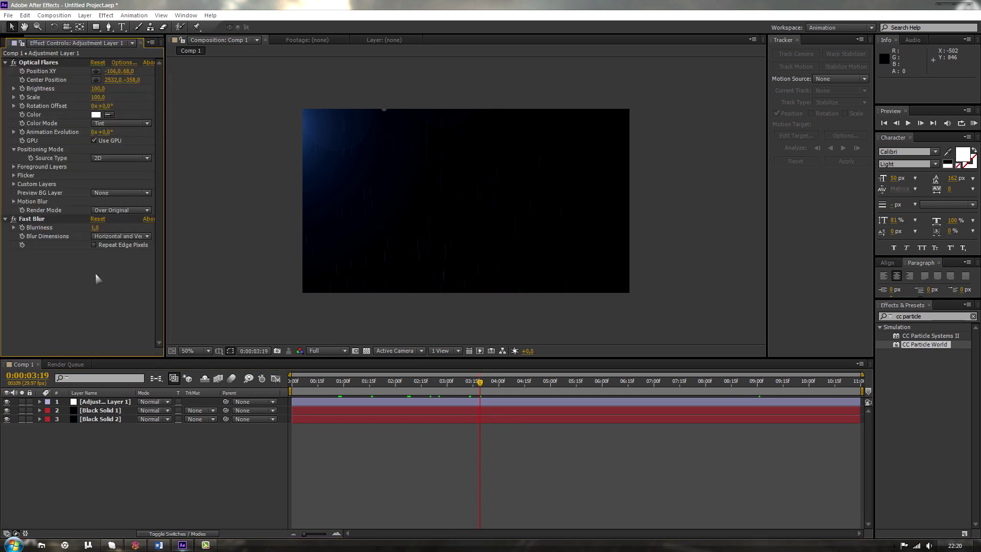